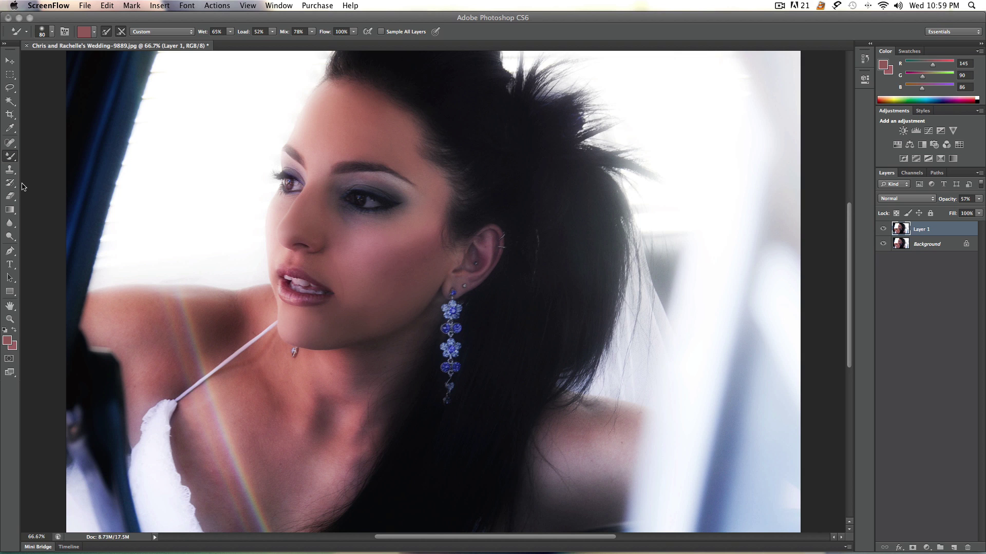
# - Create a new blank white document, Untitled-1, and zoom it to 200%
pyautogui.press('super+n')
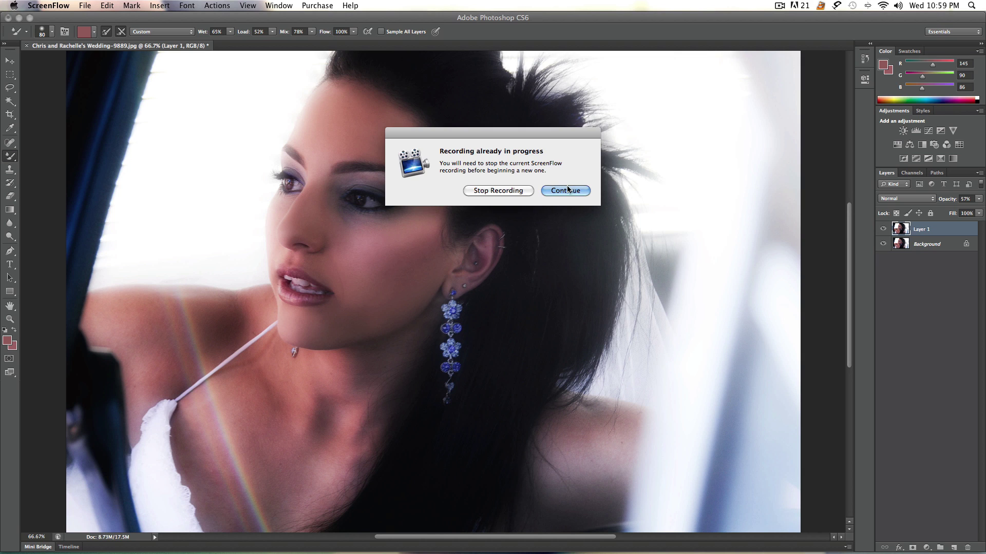
pyautogui.press('Return')
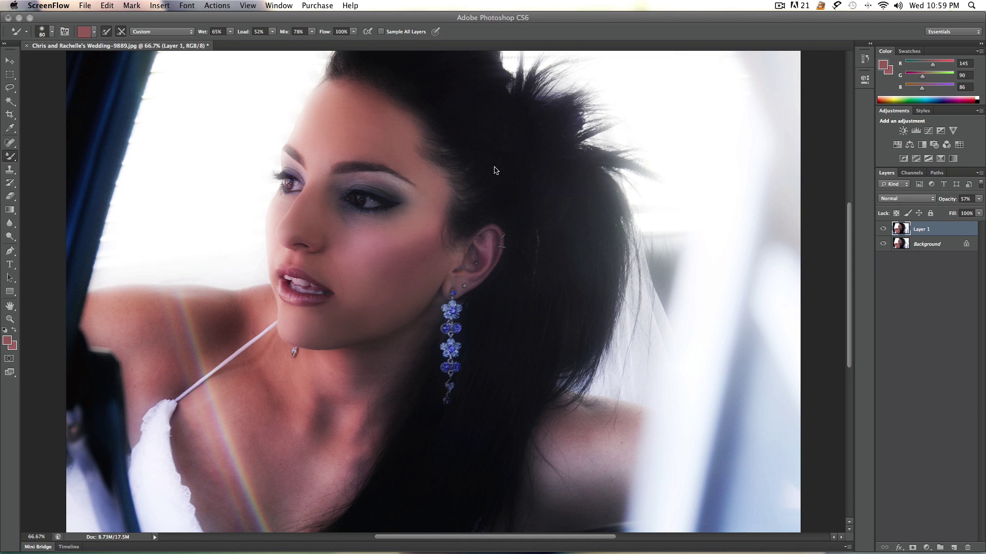
pyautogui.press('super+n')
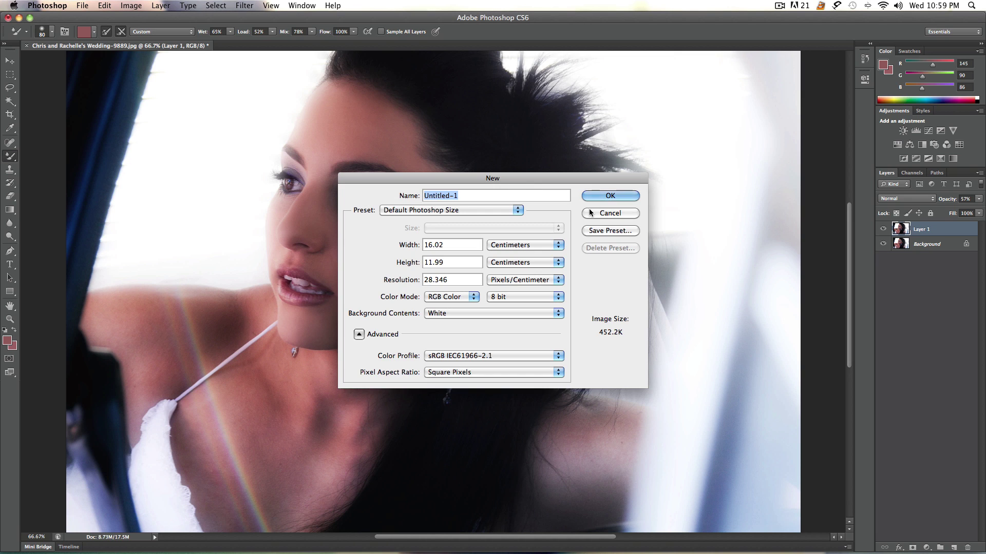
pyautogui.click(598, 197)
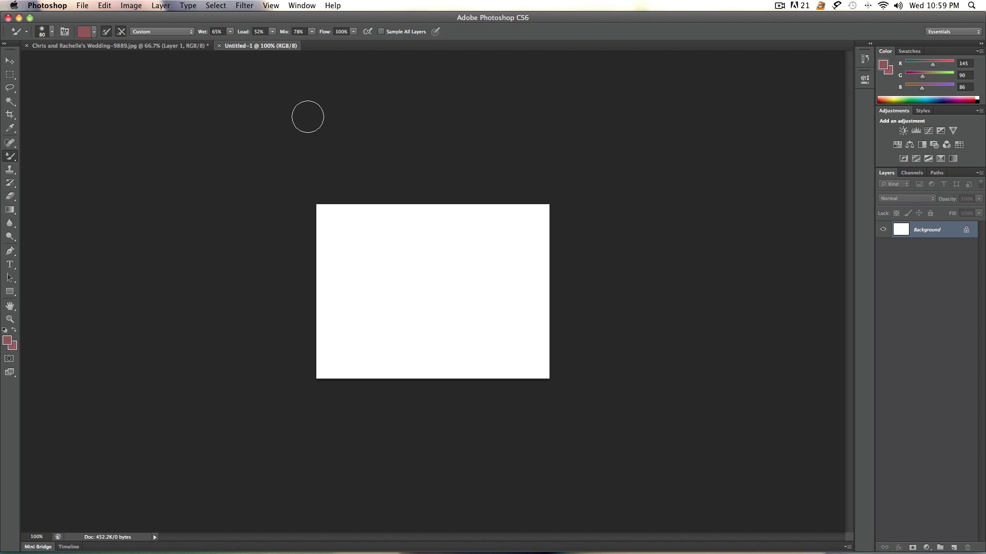
pyautogui.press('super+equal')
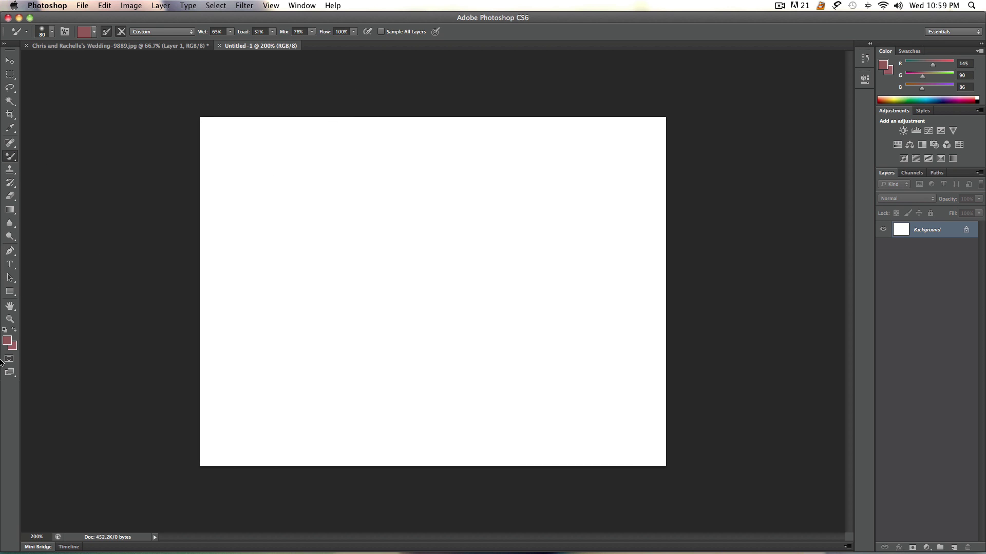
# - Set the foreground painting colour to bright red (207, 48, 37)
pyautogui.click(7, 340)
pyautogui.click(464, 205)
pyautogui.click(584, 183)
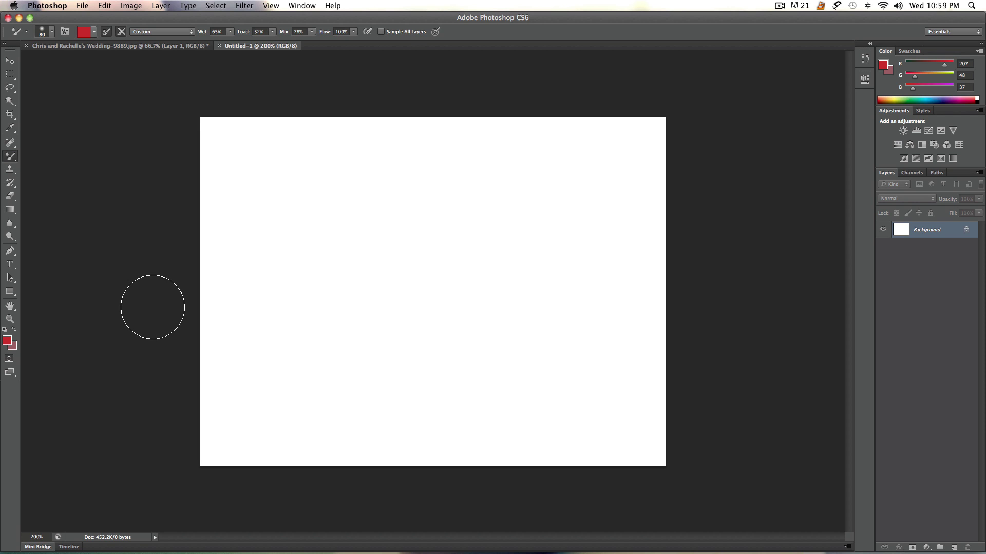
# - With the regular Brush Tool, paint a soft red blob and an overlapping mauve blob (155, 96, 97)
pyautogui.rightClick(13, 160)
pyautogui.click(52, 153)
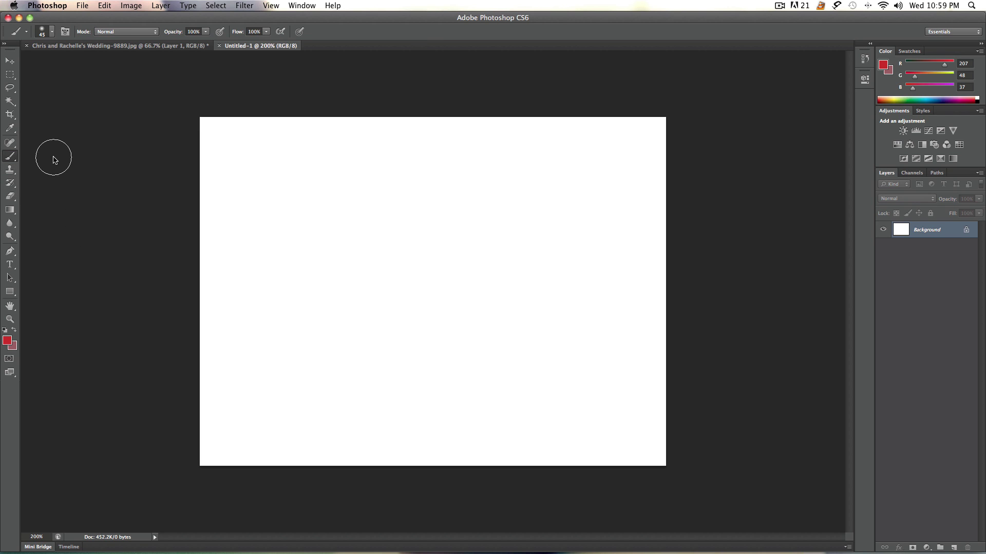
pyautogui.moveTo(313, 267)
pyautogui.mouseDown()
pyautogui.moveTo(374, 191)
pyautogui.moveTo(387, 227)
pyautogui.moveTo(370, 275)
pyautogui.mouseUp()
pyautogui.press('x')
pyautogui.moveTo(411, 248)
pyautogui.mouseDown()
pyautogui.moveTo(374, 309)
pyautogui.moveTo(437, 254)
pyautogui.moveTo(412, 324)
pyautogui.moveTo(467, 313)
pyautogui.mouseUp()
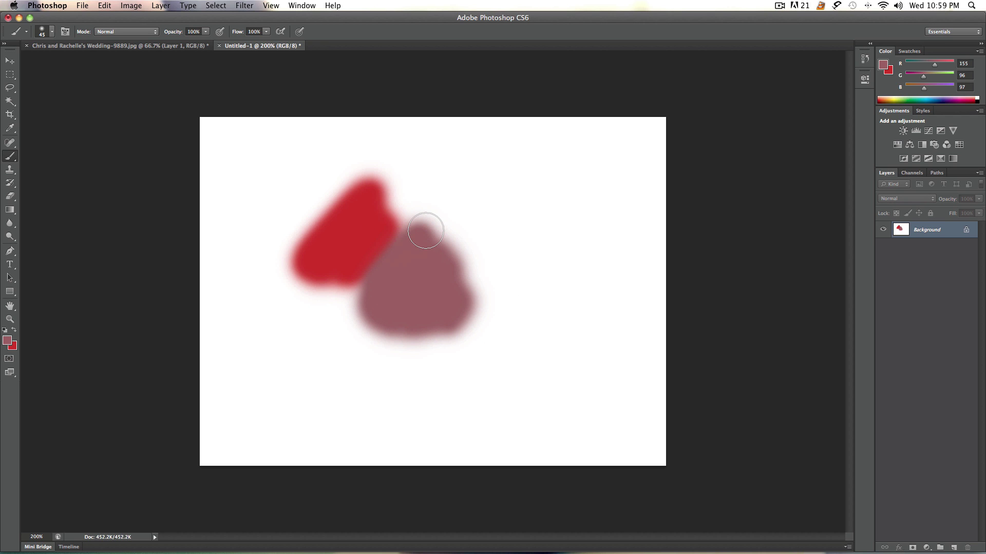
# - Switch to the Mixer Brush at size 60 and push red into the mauve blob's edge
pyautogui.click(14, 161)
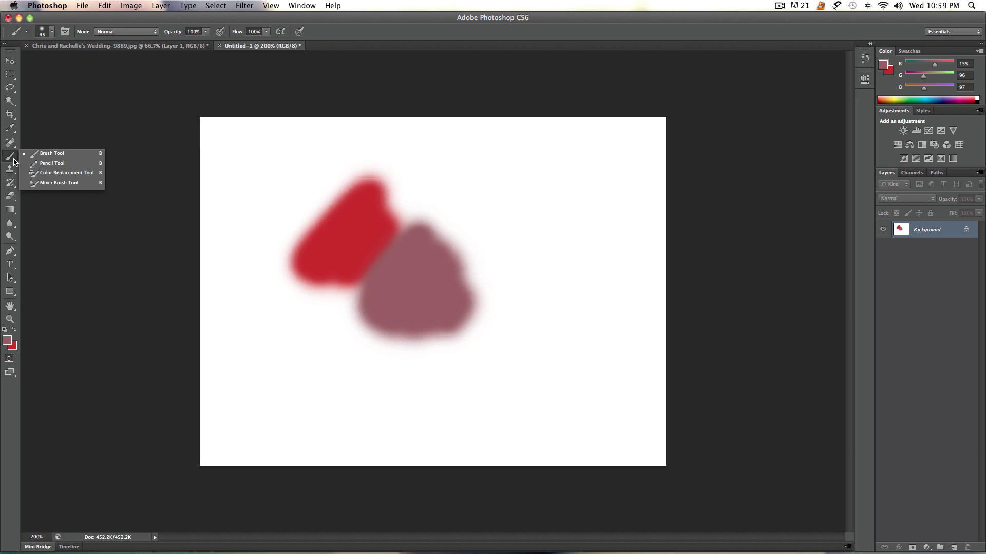
pyautogui.click(56, 182)
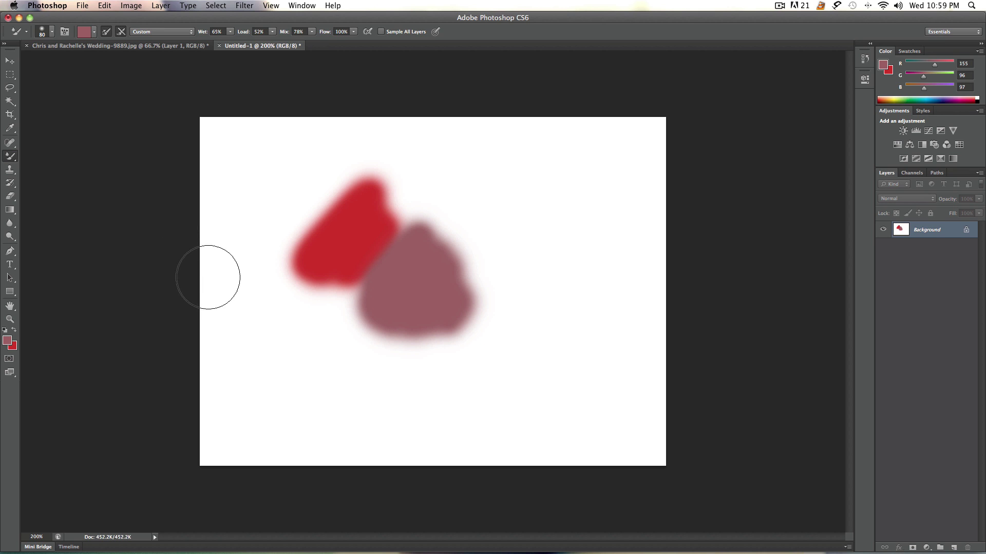
pyautogui.press('[')
pyautogui.press('[')
pyautogui.moveTo(369, 251)
pyautogui.mouseDown()
pyautogui.moveTo(352, 204)
pyautogui.moveTo(357, 238)
pyautogui.mouseUp()
# - Sample the mauve and blend along the red/mauve boundary into a soft gradient
pyautogui.press('i')
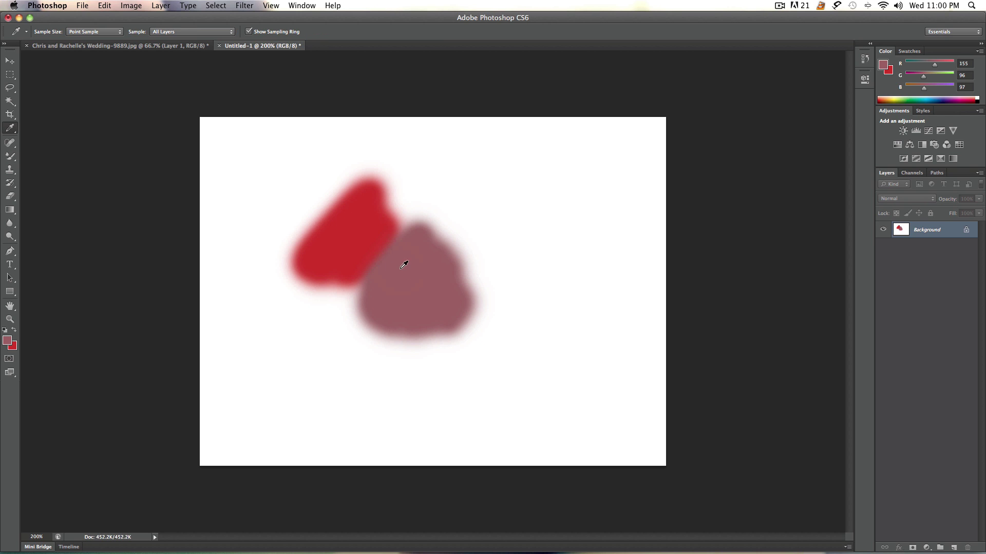
pyautogui.click(410, 265)
pyautogui.press('b')
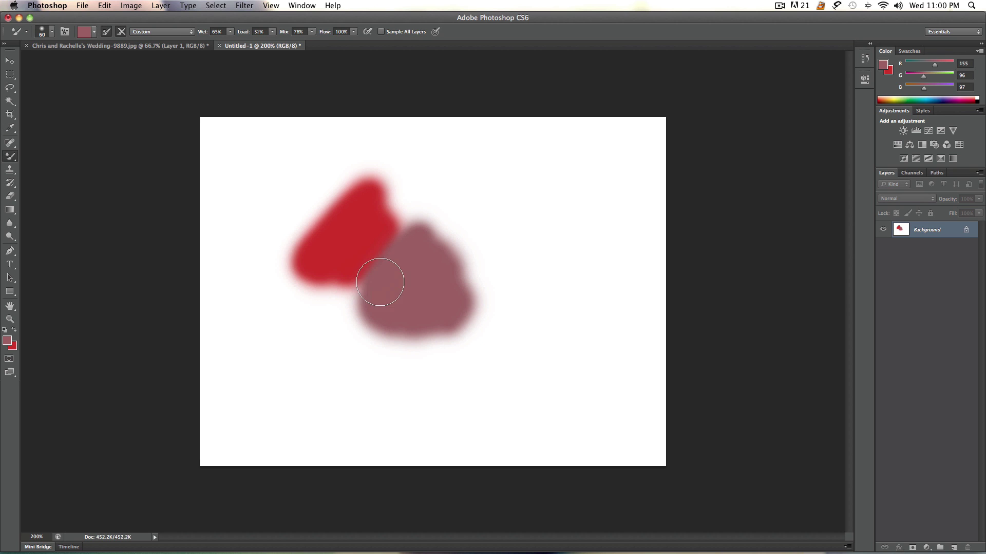
pyautogui.moveTo(382, 280)
pyautogui.mouseDown()
pyautogui.moveTo(366, 268)
pyautogui.moveTo(352, 273)
pyautogui.moveTo(365, 276)
pyautogui.moveTo(398, 230)
pyautogui.mouseUp()
pyautogui.moveTo(341, 294)
pyautogui.mouseDown()
pyautogui.moveTo(378, 255)
pyautogui.moveTo(346, 296)
pyautogui.moveTo(384, 269)
pyautogui.moveTo(364, 268)
pyautogui.moveTo(367, 279)
pyautogui.moveTo(377, 263)
pyautogui.moveTo(391, 266)
pyautogui.moveTo(401, 234)
pyautogui.moveTo(413, 239)
pyautogui.moveTo(384, 239)
pyautogui.moveTo(419, 245)
pyautogui.moveTo(418, 260)
pyautogui.moveTo(388, 264)
pyautogui.moveTo(389, 287)
pyautogui.moveTo(378, 269)
pyautogui.moveTo(387, 291)
pyautogui.moveTo(372, 299)
pyautogui.moveTo(364, 282)
pyautogui.moveTo(351, 286)
pyautogui.moveTo(370, 303)
pyautogui.moveTo(397, 245)
pyautogui.moveTo(440, 239)
pyautogui.moveTo(379, 265)
pyautogui.moveTo(344, 247)
pyautogui.moveTo(369, 264)
pyautogui.moveTo(382, 254)
pyautogui.moveTo(379, 226)
pyautogui.mouseUp()
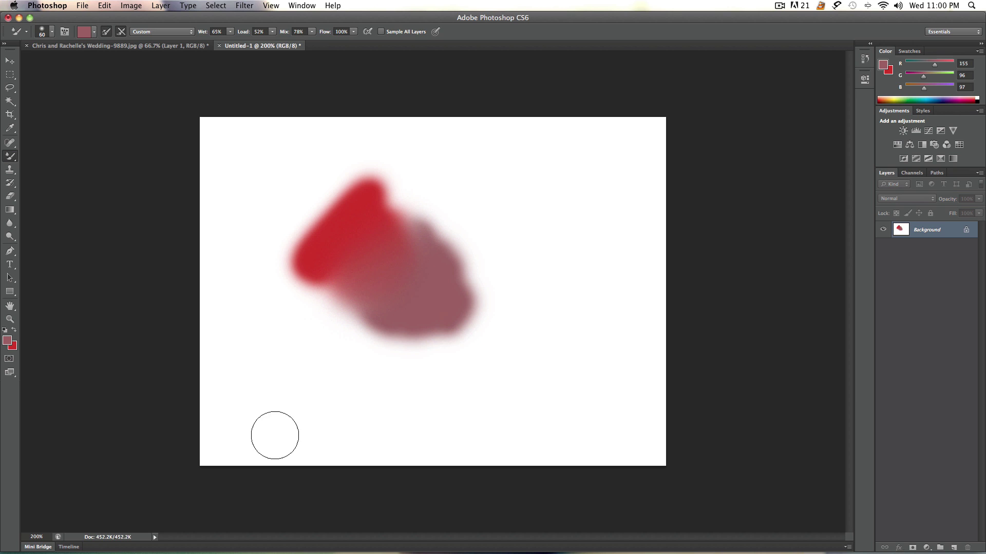
pyautogui.moveTo(430, 209)
pyautogui.mouseDown()
pyautogui.moveTo(407, 287)
pyautogui.moveTo(345, 212)
pyautogui.moveTo(335, 214)
pyautogui.moveTo(418, 324)
pyautogui.moveTo(375, 267)
pyautogui.moveTo(401, 319)
pyautogui.mouseUp()
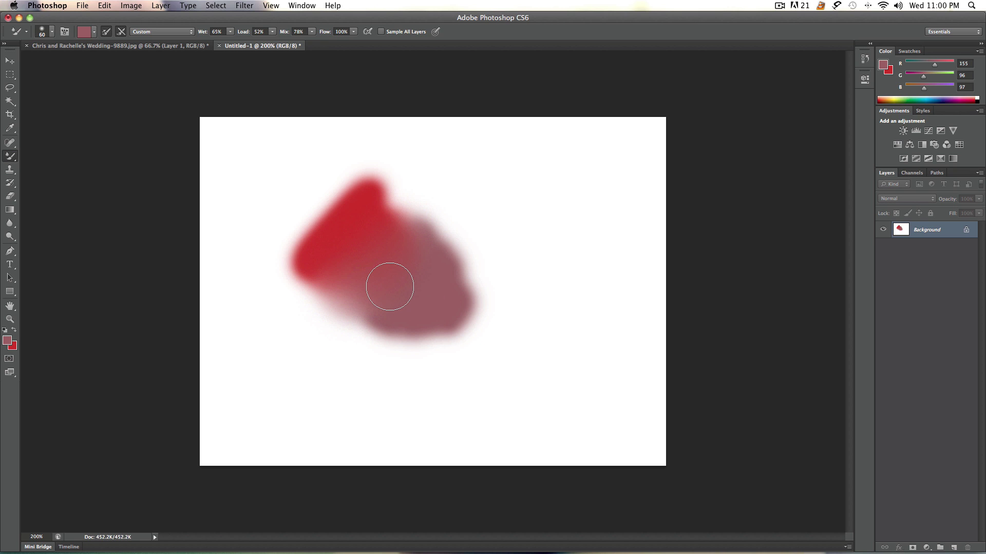
# - Sample the bright red and blend it through the middle of the blob
pyautogui.press('i')
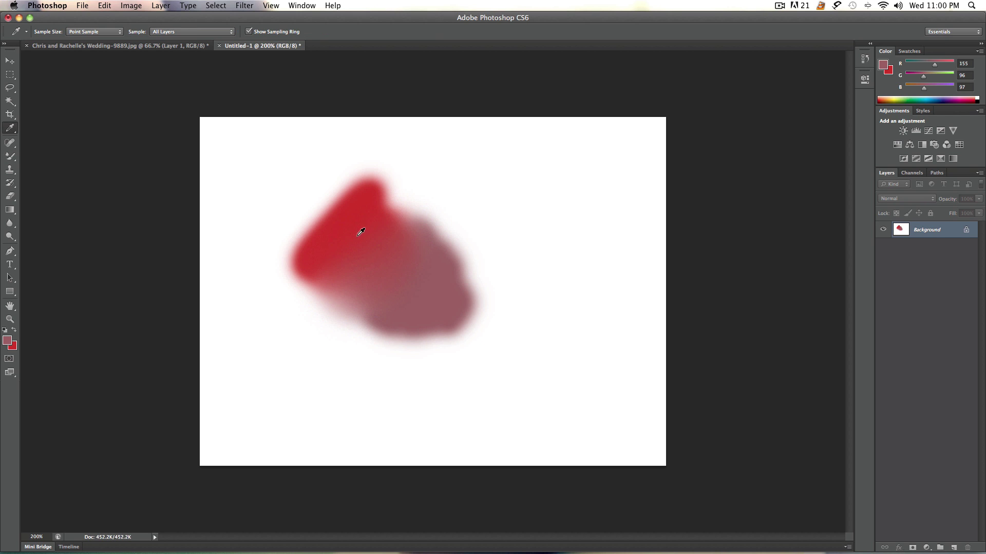
pyautogui.click(363, 221)
pyautogui.press('b')
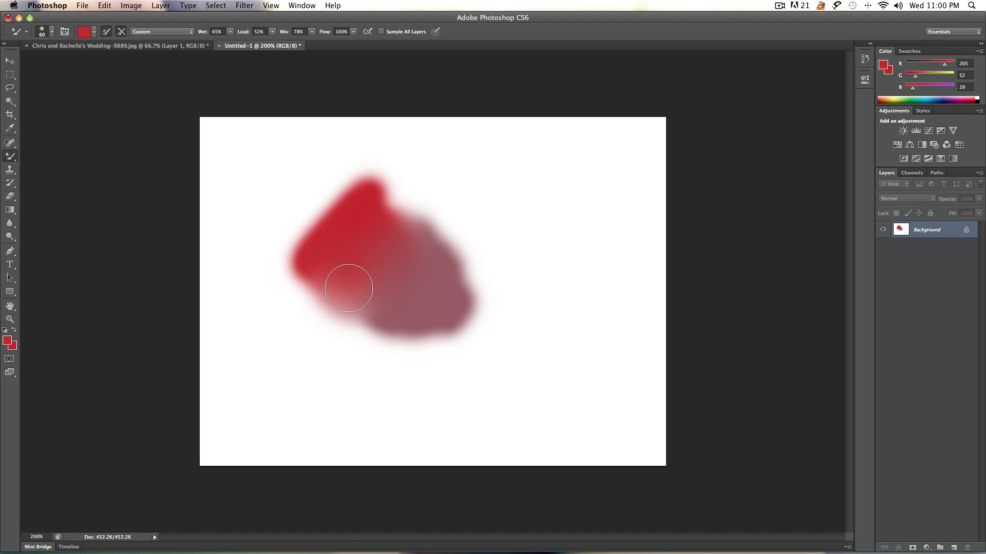
pyautogui.moveTo(349, 288)
pyautogui.mouseDown()
pyautogui.moveTo(373, 278)
pyautogui.moveTo(396, 239)
pyautogui.moveTo(411, 253)
pyautogui.moveTo(377, 306)
pyautogui.moveTo(382, 275)
pyautogui.moveTo(400, 267)
pyautogui.moveTo(390, 227)
pyautogui.moveTo(445, 277)
pyautogui.mouseUp()
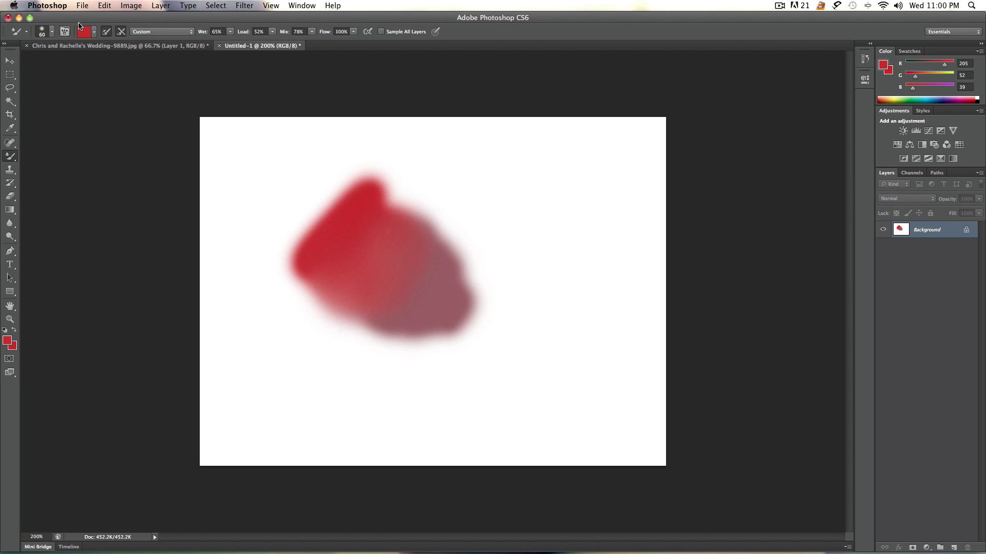
# - Clean the paint off the Mixer Brush and close Untitled-1
pyautogui.click(94, 32)
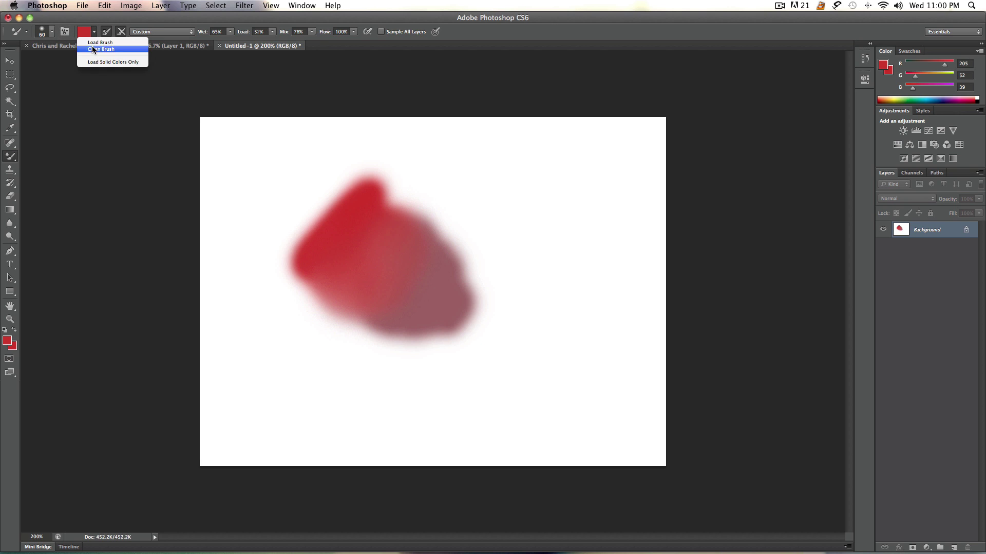
pyautogui.click(94, 49)
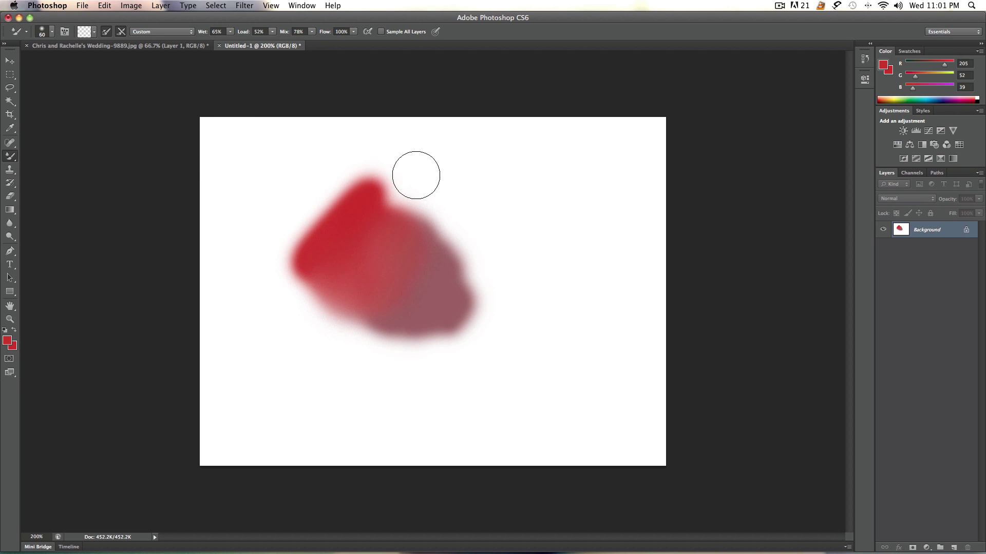
pyautogui.press('super+w')
# - Discard the practice document unsaved, then hide Layer 1 and zoom on the cheek to compare
pyautogui.click(456, 189)
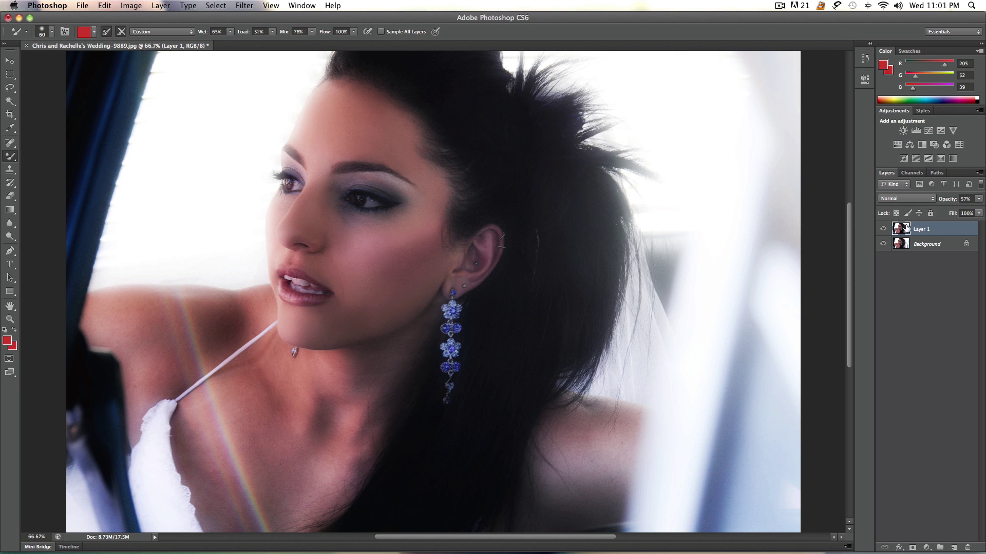
pyautogui.click(883, 229)
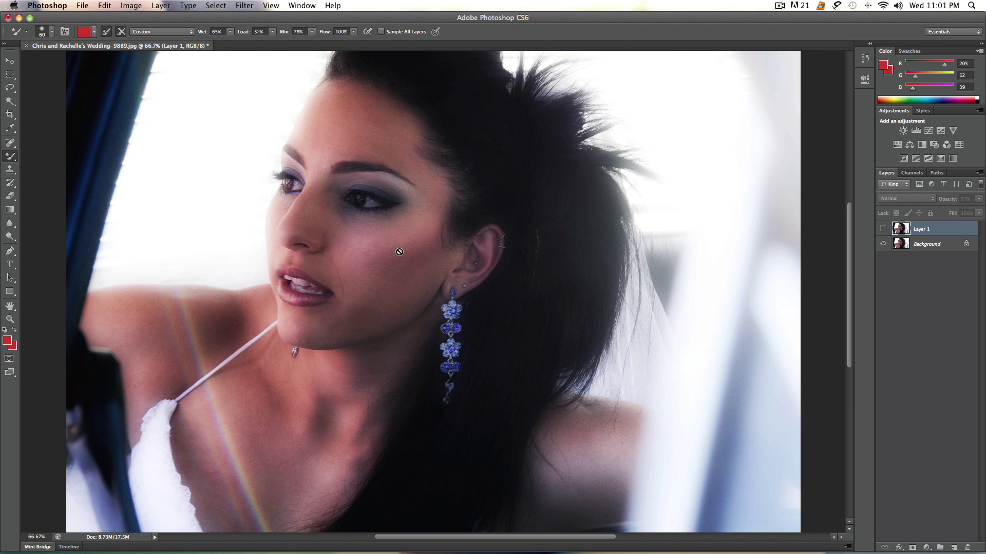
pyautogui.scroll(5, 403, 257)
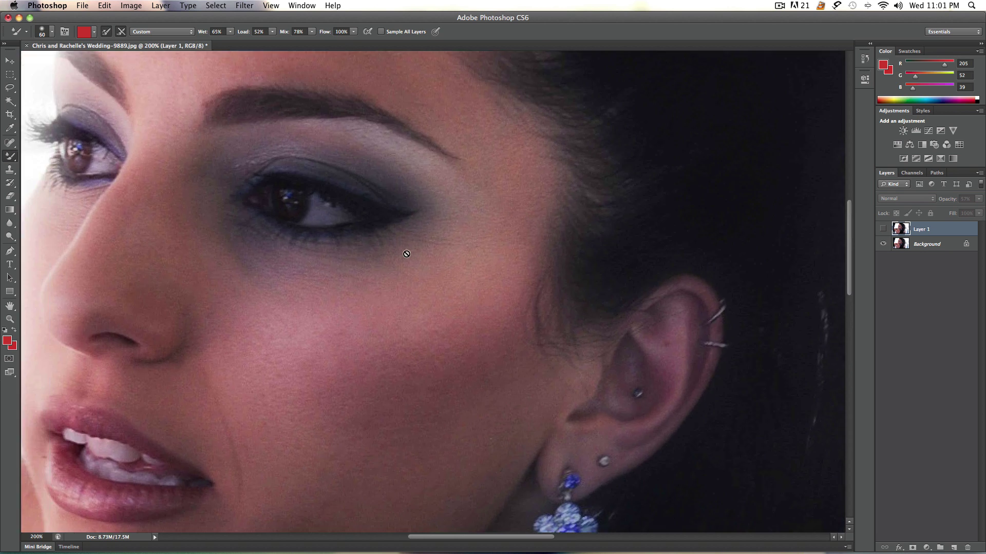
pyautogui.scroll(-5, 406, 253)
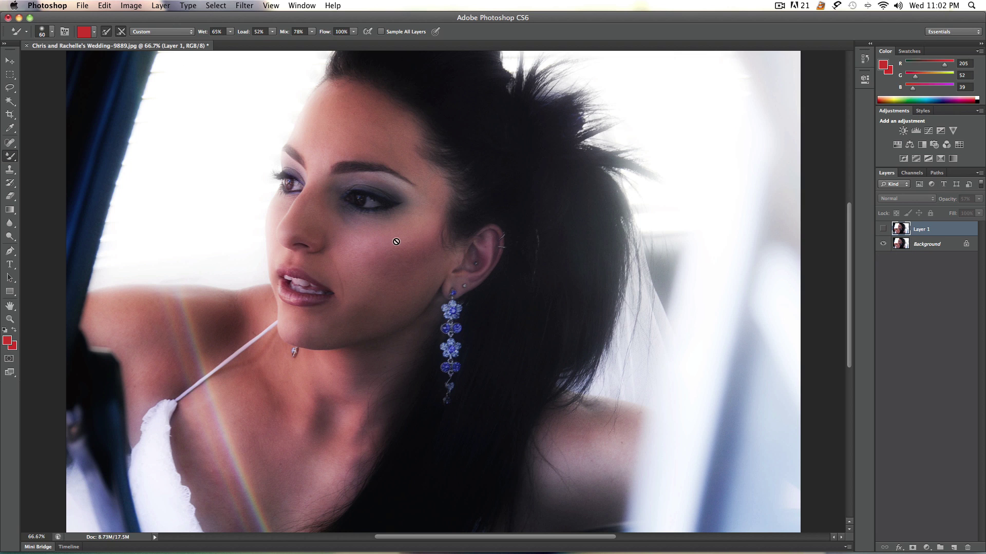
# - Pick the Spot Healing Brush, target the Background layer with Option+[, and select the Move tool
pyautogui.click(10, 147)
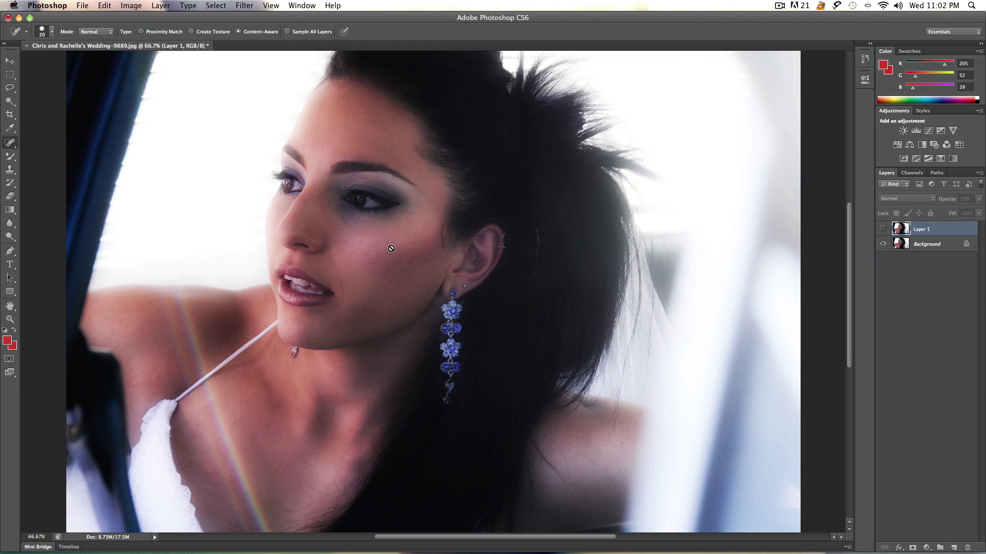
pyautogui.hotkey('alt', '[')
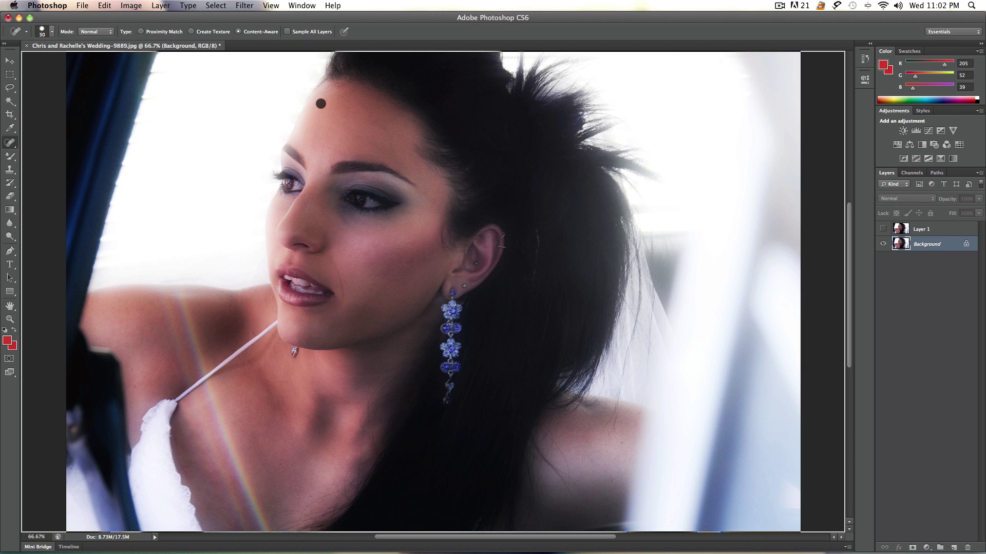
pyautogui.press('v')
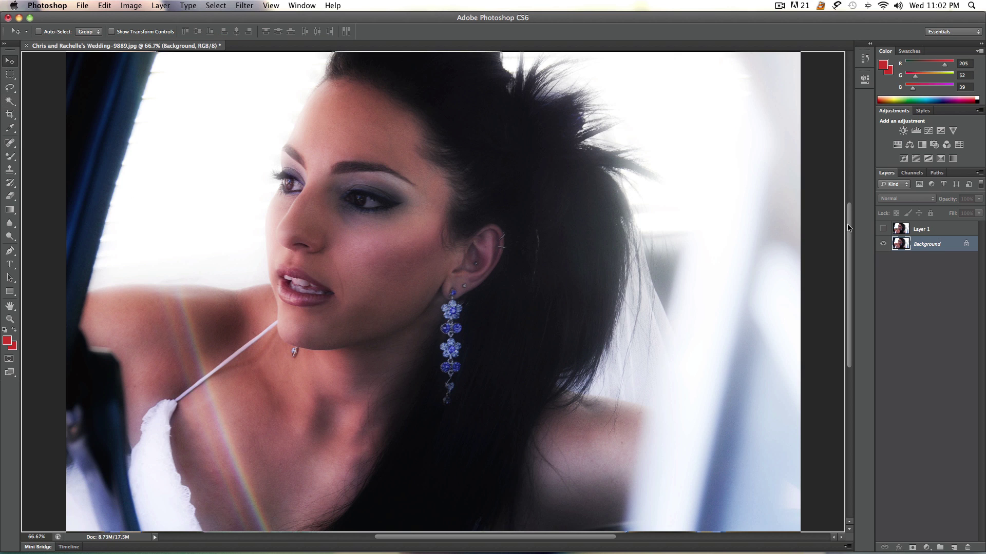
# - Duplicate the Background layer and switch to a cleaned, paint-free Mixer Brush
pyautogui.press('super+j')
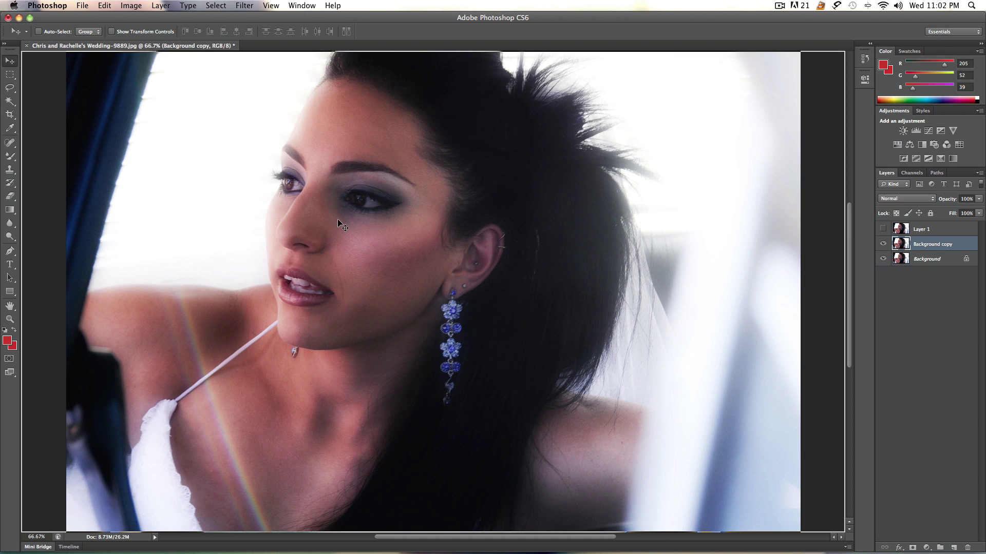
pyautogui.click(9, 156)
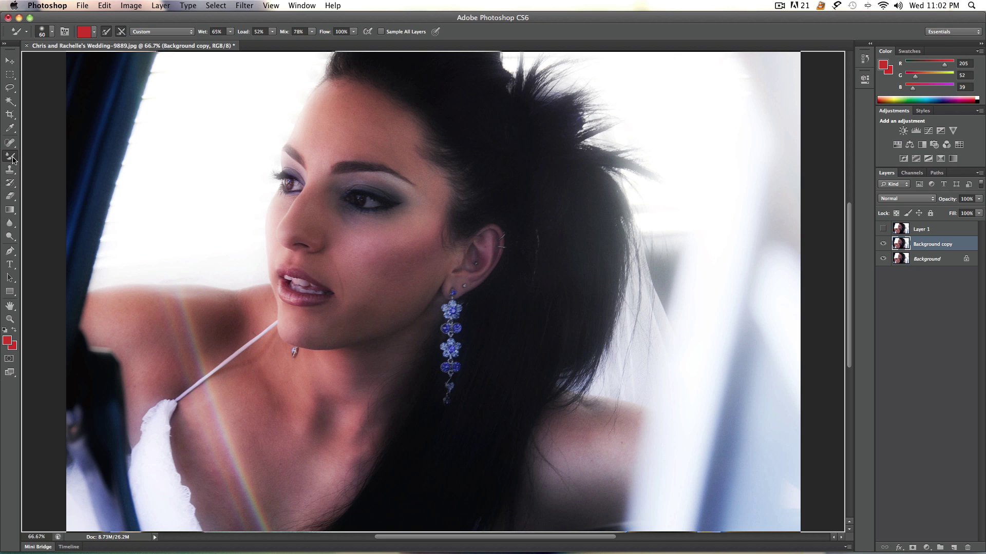
pyautogui.click(94, 32)
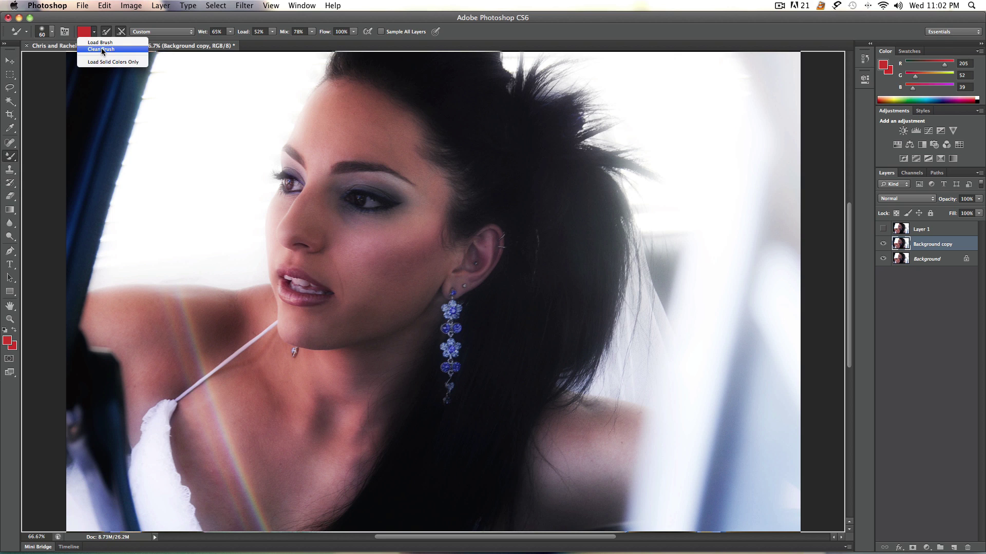
pyautogui.click(100, 48)
# - Sample a cheek skin tone, enlarge the brush to 80 and zoom to 100%
pyautogui.press('i')
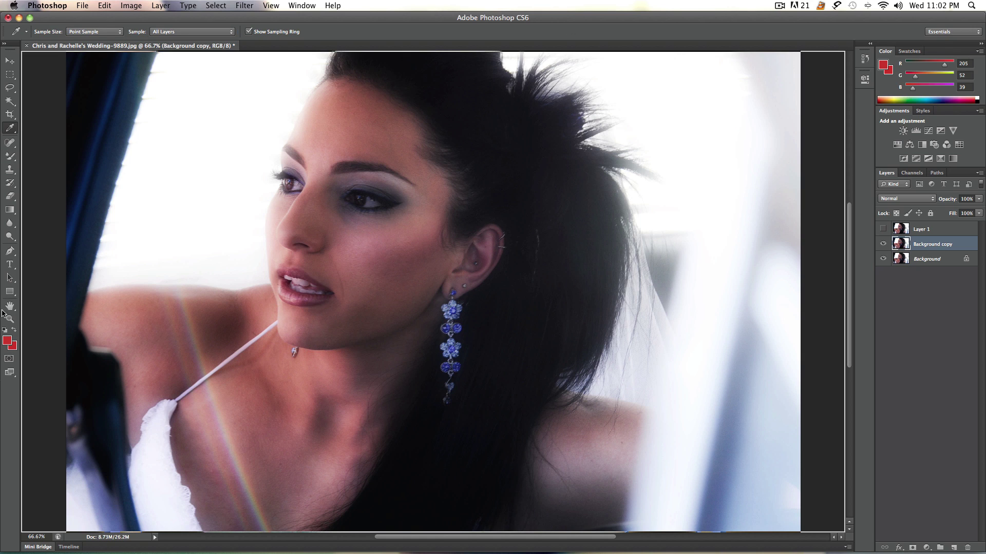
pyautogui.click(382, 253)
pyautogui.click(390, 254)
pyautogui.click(386, 252)
pyautogui.press('b')
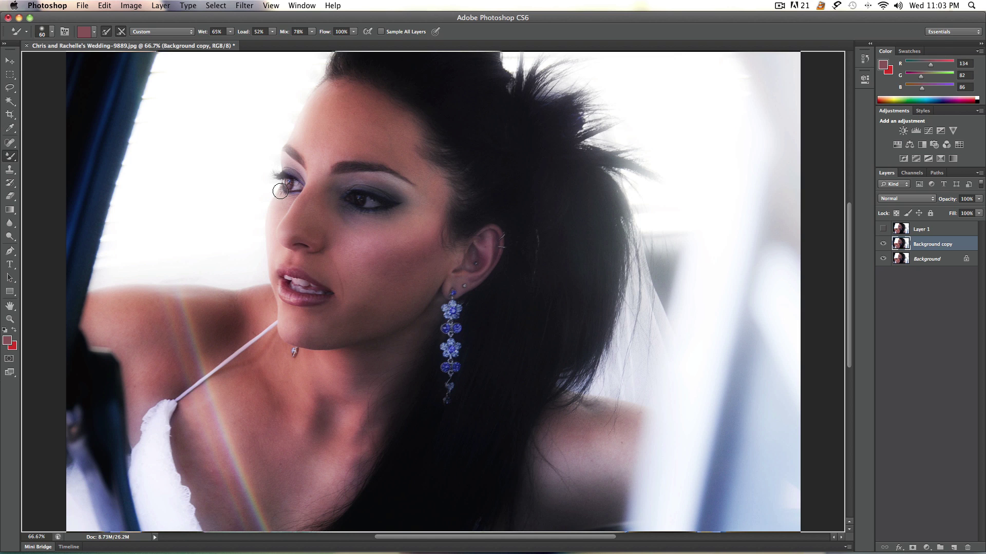
pyautogui.press(']')
pyautogui.press(']')
pyautogui.press(']')
pyautogui.press('super+plus')
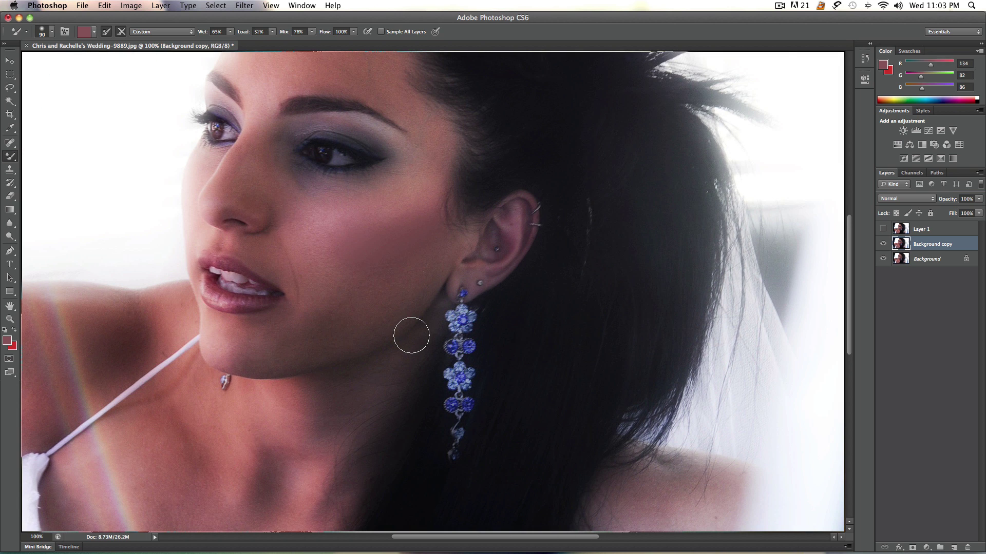
pyautogui.scroll(5, 688, 277)
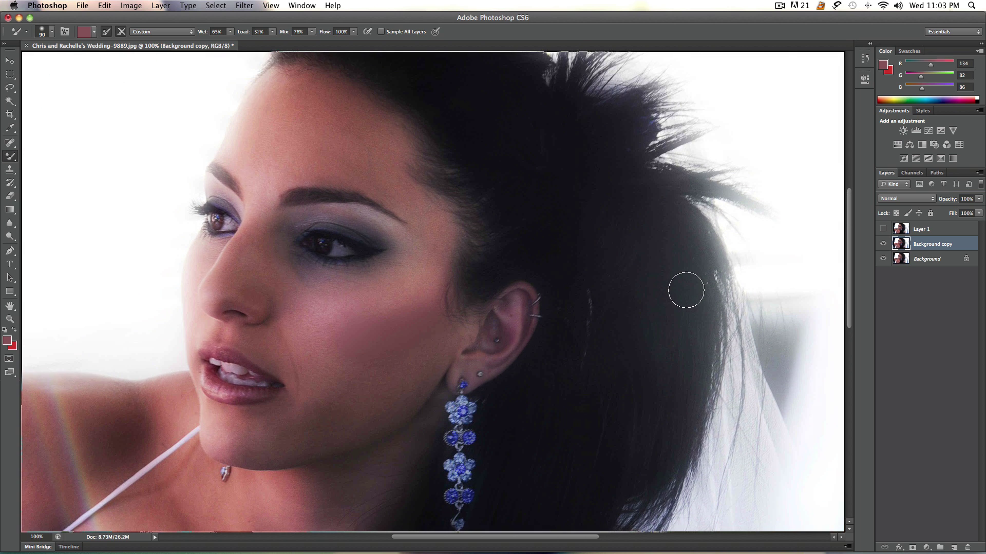
# - Sample a lighter skin tone and blend the cheek skin smooth
pyautogui.press('i')
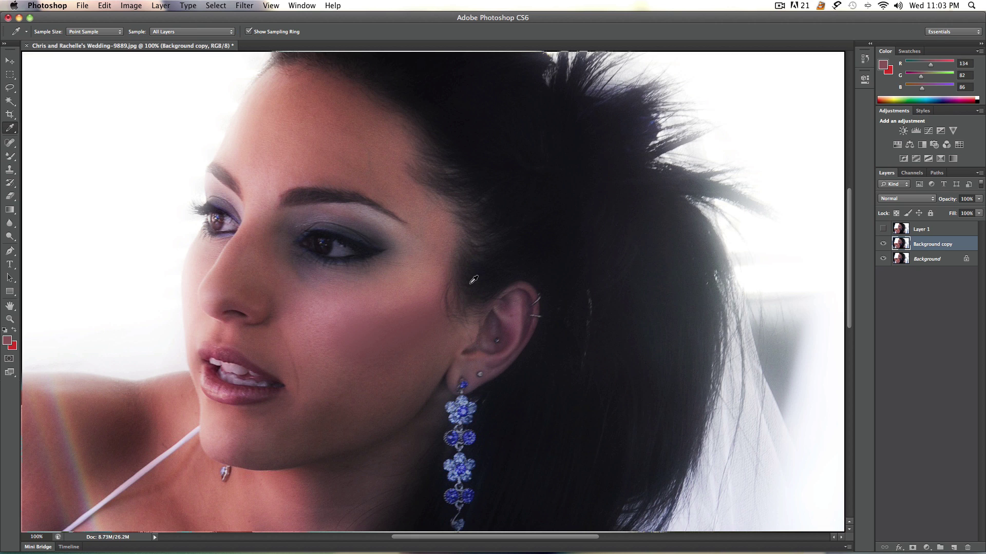
pyautogui.click(322, 308)
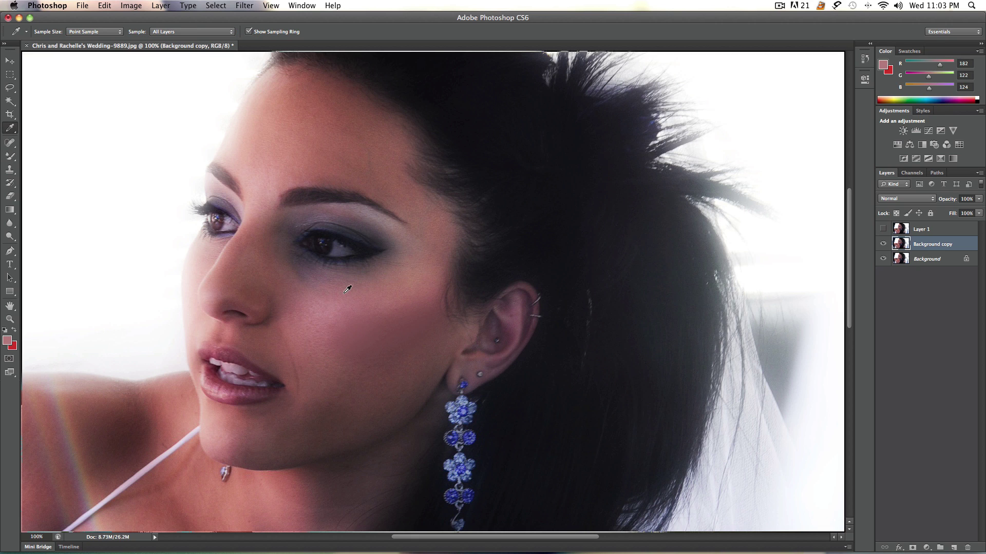
pyautogui.press('b')
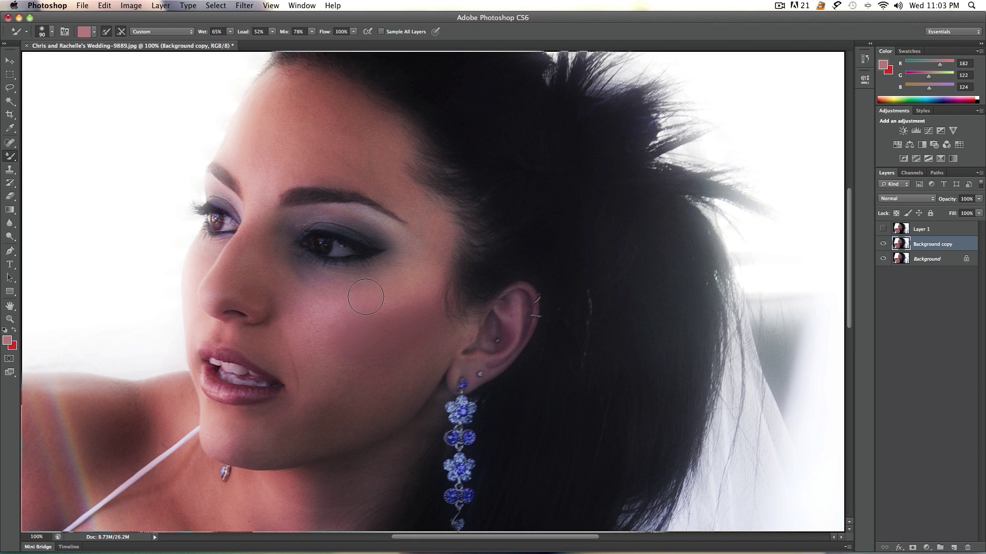
pyautogui.moveTo(321, 310)
pyautogui.mouseDown()
pyautogui.moveTo(309, 334)
pyautogui.moveTo(314, 317)
pyautogui.moveTo(366, 293)
pyautogui.moveTo(358, 318)
pyautogui.moveTo(342, 325)
pyautogui.moveTo(359, 318)
pyautogui.moveTo(324, 331)
pyautogui.moveTo(364, 298)
pyautogui.moveTo(409, 297)
pyautogui.moveTo(378, 293)
pyautogui.moveTo(448, 301)
pyautogui.moveTo(360, 299)
pyautogui.moveTo(341, 338)
pyautogui.moveTo(312, 318)
pyautogui.moveTo(308, 340)
pyautogui.mouseUp()
# - Resample cheek and earlobe tones and blend the cheek skin near the ear
pyautogui.press('i')
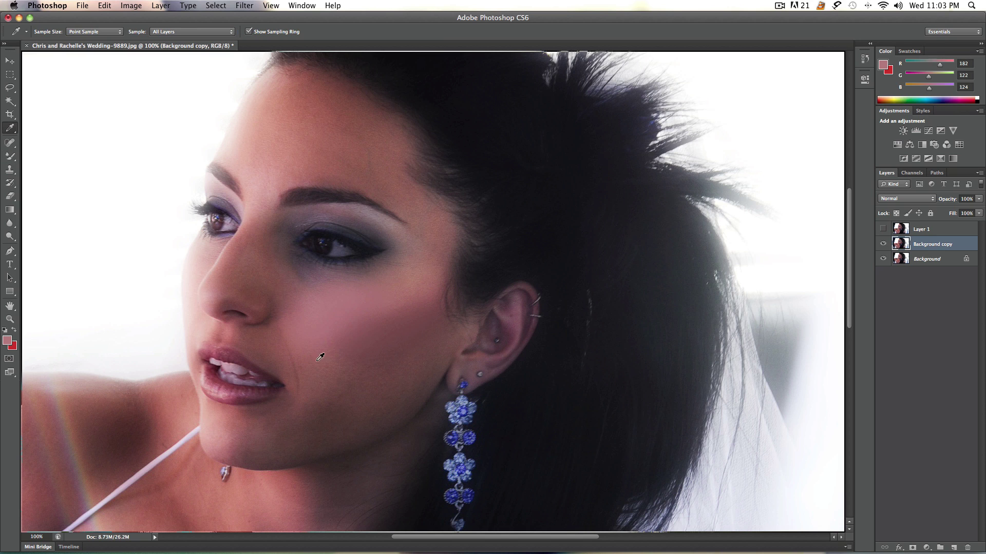
pyautogui.click(343, 353)
pyautogui.press('b')
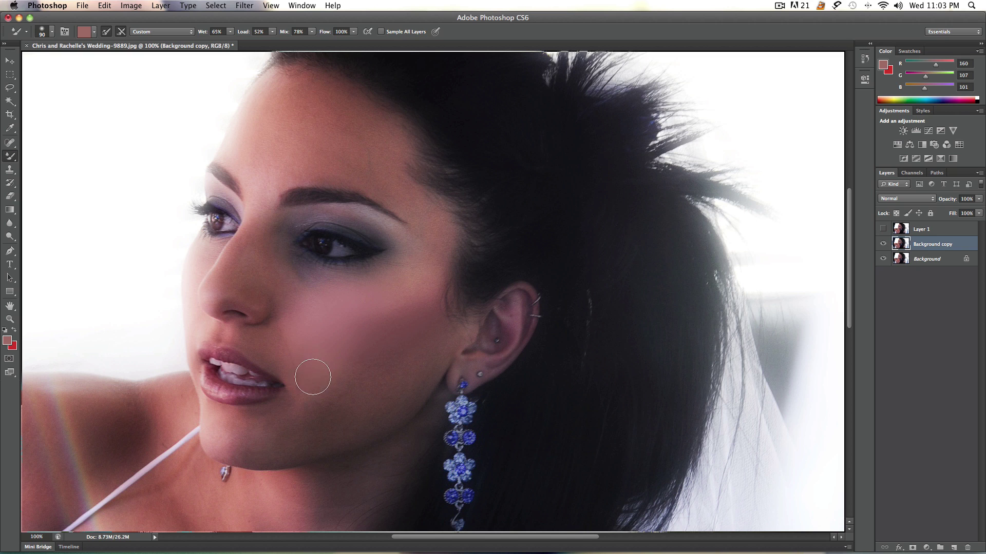
pyautogui.press('i')
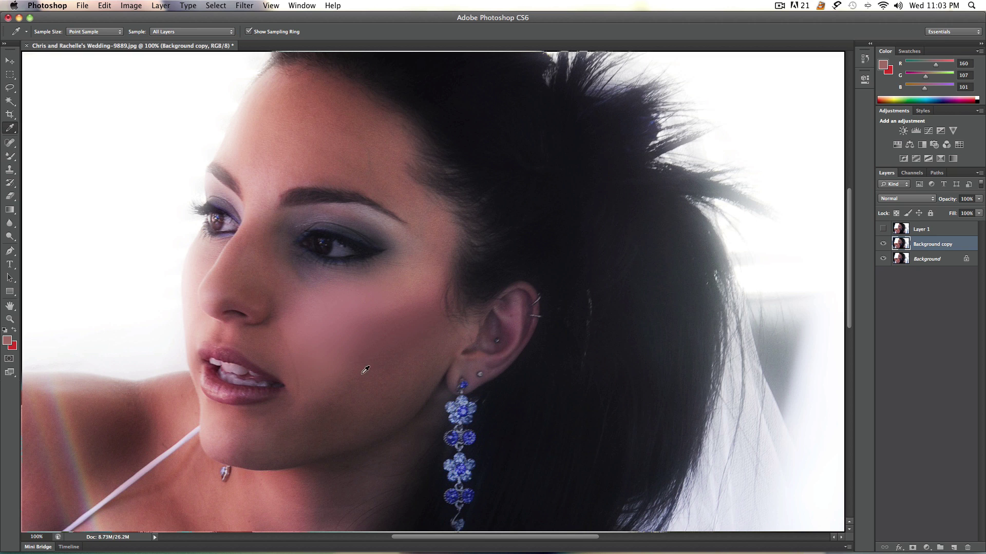
pyautogui.click(446, 394)
pyautogui.click(390, 370)
pyautogui.click(410, 365)
pyautogui.press('b')
pyautogui.moveTo(448, 330)
pyautogui.mouseDown()
pyautogui.moveTo(404, 383)
pyautogui.moveTo(436, 351)
pyautogui.moveTo(419, 373)
pyautogui.moveTo(442, 341)
pyautogui.moveTo(373, 406)
pyautogui.moveTo(356, 389)
pyautogui.moveTo(347, 402)
pyautogui.moveTo(364, 386)
pyautogui.moveTo(322, 437)
pyautogui.moveTo(314, 423)
pyautogui.moveTo(322, 402)
pyautogui.moveTo(281, 442)
pyautogui.moveTo(396, 391)
pyautogui.moveTo(399, 402)
pyautogui.moveTo(416, 388)
pyautogui.moveTo(275, 459)
pyautogui.moveTo(354, 428)
pyautogui.moveTo(281, 431)
pyautogui.moveTo(280, 452)
pyautogui.moveTo(270, 447)
pyautogui.moveTo(288, 433)
pyautogui.moveTo(327, 422)
pyautogui.moveTo(436, 406)
pyautogui.moveTo(365, 415)
pyautogui.moveTo(331, 433)
pyautogui.moveTo(339, 436)
pyautogui.moveTo(361, 384)
pyautogui.moveTo(325, 399)
pyautogui.mouseUp()
# - Blend the chin and jaw skin smooth using several sampled light and dark skin tones
pyautogui.press('i')
pyautogui.click(249, 428)
pyautogui.press('b')
pyautogui.moveTo(252, 437)
pyautogui.mouseDown()
pyautogui.moveTo(273, 425)
pyautogui.moveTo(257, 416)
pyautogui.moveTo(280, 414)
pyautogui.moveTo(241, 429)
pyautogui.moveTo(247, 454)
pyautogui.moveTo(308, 433)
pyautogui.moveTo(320, 409)
pyautogui.moveTo(251, 425)
pyautogui.moveTo(232, 392)
pyautogui.mouseUp()
pyautogui.press('i')
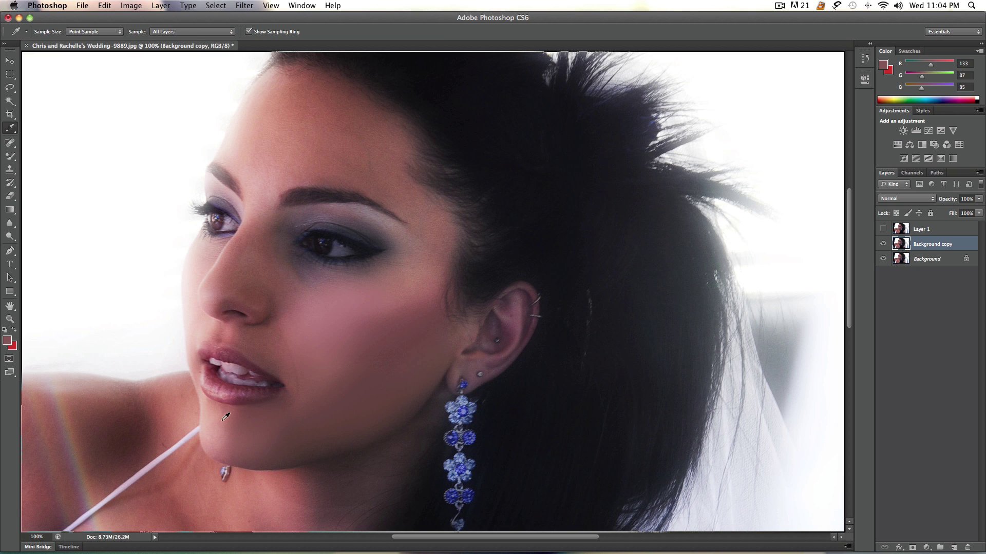
pyautogui.click(218, 414)
pyautogui.press('b')
pyautogui.moveTo(222, 426)
pyautogui.mouseDown()
pyautogui.moveTo(219, 446)
pyautogui.moveTo(284, 421)
pyautogui.moveTo(214, 421)
pyautogui.moveTo(284, 448)
pyautogui.moveTo(228, 406)
pyautogui.moveTo(218, 421)
pyautogui.moveTo(234, 417)
pyautogui.moveTo(216, 415)
pyautogui.moveTo(240, 416)
pyautogui.mouseUp()
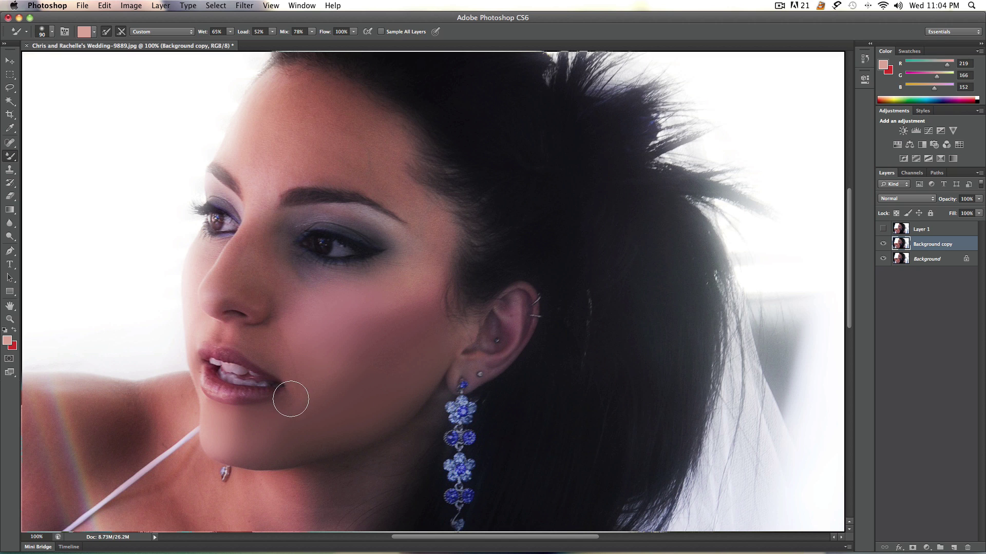
pyautogui.press('i')
pyautogui.click(292, 420)
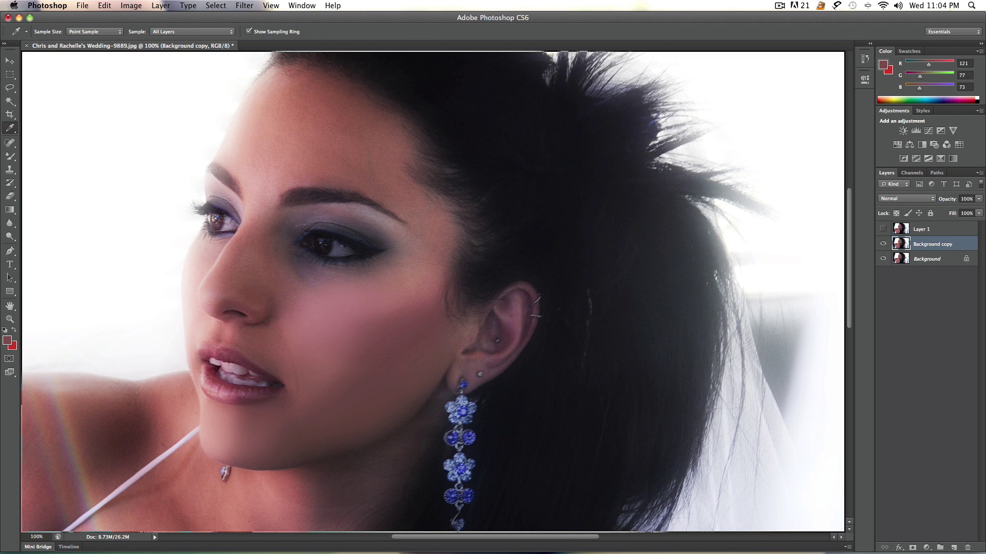
pyautogui.press('b')
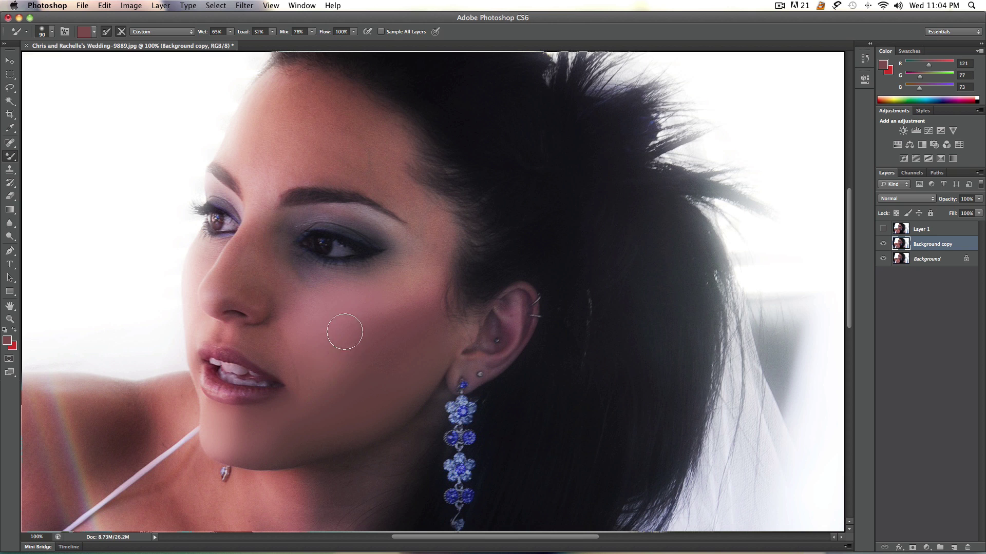
# - Blend the skin beside the lip corner and the cheek up toward the nostril
pyautogui.press('i')
pyautogui.click(268, 340)
pyautogui.press('b')
pyautogui.moveTo(266, 348)
pyautogui.mouseDown()
pyautogui.moveTo(333, 376)
pyautogui.moveTo(238, 331)
pyautogui.moveTo(243, 341)
pyautogui.moveTo(325, 344)
pyautogui.moveTo(260, 339)
pyautogui.moveTo(288, 368)
pyautogui.moveTo(299, 367)
pyautogui.moveTo(283, 346)
pyautogui.moveTo(303, 359)
pyautogui.moveTo(316, 393)
pyautogui.moveTo(325, 353)
pyautogui.mouseUp()
pyautogui.press('i')
pyautogui.click(296, 355)
pyautogui.press('b')
pyautogui.moveTo(298, 369)
pyautogui.mouseDown()
pyautogui.moveTo(307, 389)
pyautogui.moveTo(290, 331)
pyautogui.moveTo(279, 334)
pyautogui.moveTo(349, 337)
pyautogui.moveTo(283, 348)
pyautogui.moveTo(281, 330)
pyautogui.moveTo(265, 331)
pyautogui.moveTo(335, 344)
pyautogui.moveTo(286, 286)
pyautogui.mouseUp()
# - Sample nose skin tones and blend the skin around the nose smooth
pyautogui.press('i')
pyautogui.click(275, 286)
pyautogui.press('b')
pyautogui.moveTo(286, 283)
pyautogui.mouseDown()
pyautogui.moveTo(306, 303)
pyautogui.moveTo(282, 297)
pyautogui.moveTo(278, 269)
pyautogui.moveTo(322, 211)
pyautogui.moveTo(315, 127)
pyautogui.moveTo(395, 221)
pyautogui.moveTo(382, 149)
pyautogui.moveTo(333, 232)
pyautogui.moveTo(256, 274)
pyautogui.moveTo(254, 253)
pyautogui.moveTo(243, 273)
pyautogui.moveTo(276, 268)
pyautogui.moveTo(292, 279)
pyautogui.moveTo(257, 235)
pyautogui.moveTo(314, 307)
pyautogui.moveTo(240, 253)
pyautogui.moveTo(251, 279)
pyautogui.mouseUp()
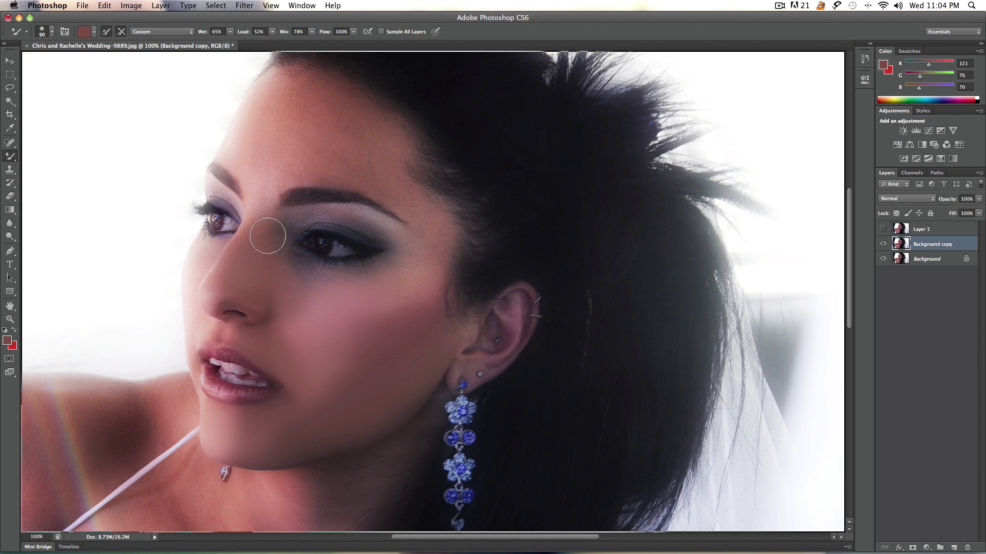
pyautogui.press('i')
pyautogui.click(223, 277)
pyautogui.press('b')
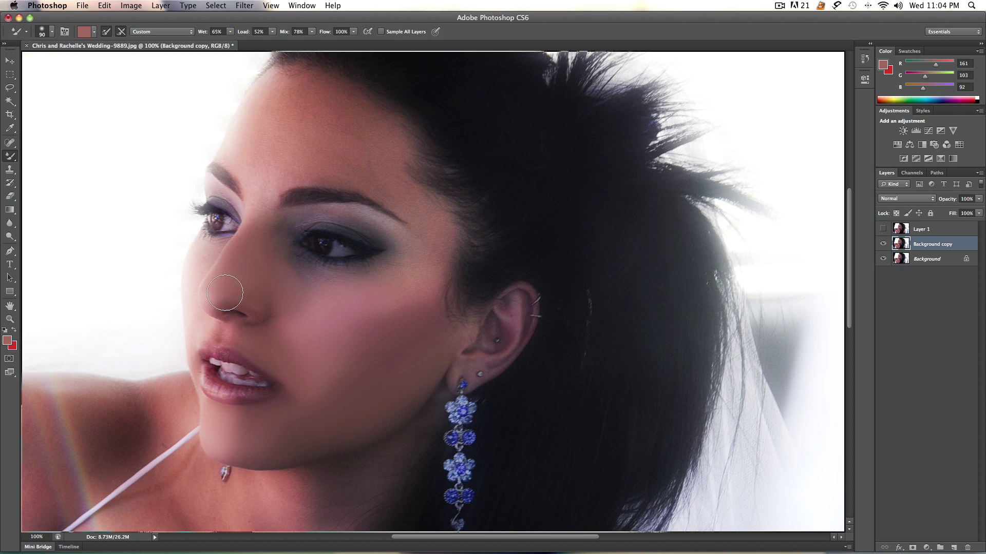
pyautogui.moveTo(253, 297)
pyautogui.mouseDown()
pyautogui.moveTo(277, 303)
pyautogui.moveTo(264, 309)
pyautogui.moveTo(259, 286)
pyautogui.mouseUp()
# - Sample a light nose highlight and then a cheek skin tone for the Mixer Brush
pyautogui.press('i')
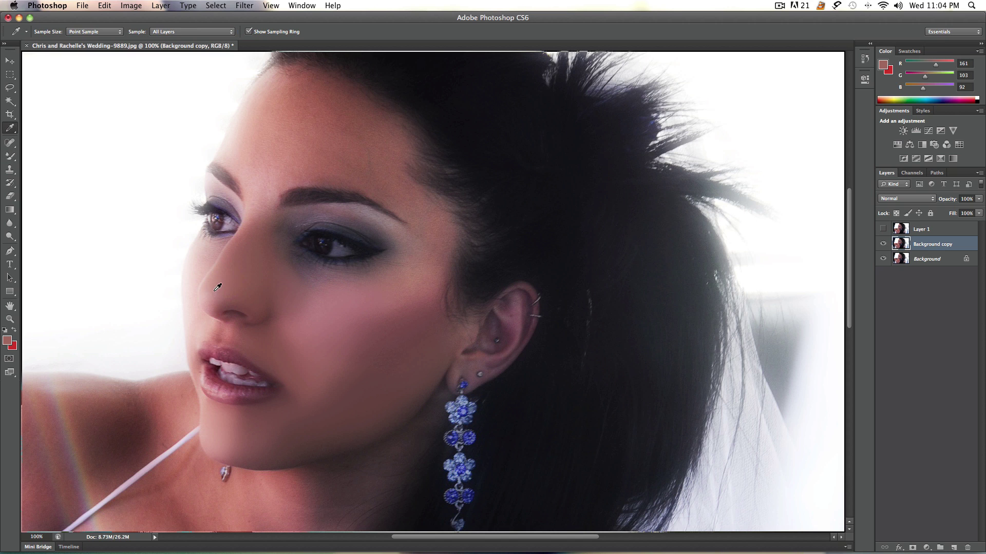
pyautogui.click(208, 303)
pyautogui.press('b')
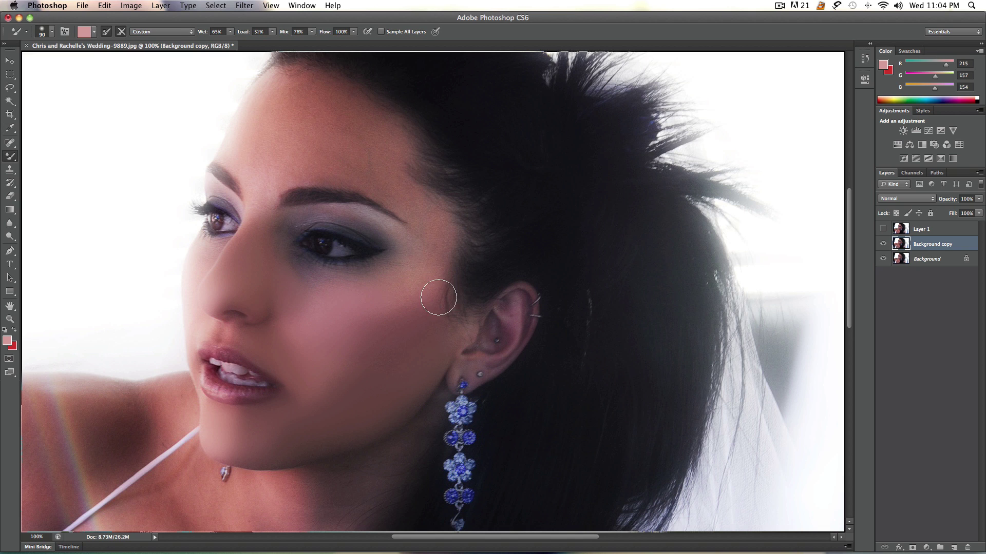
pyautogui.press('i')
pyautogui.click(410, 283)
pyautogui.press('b')
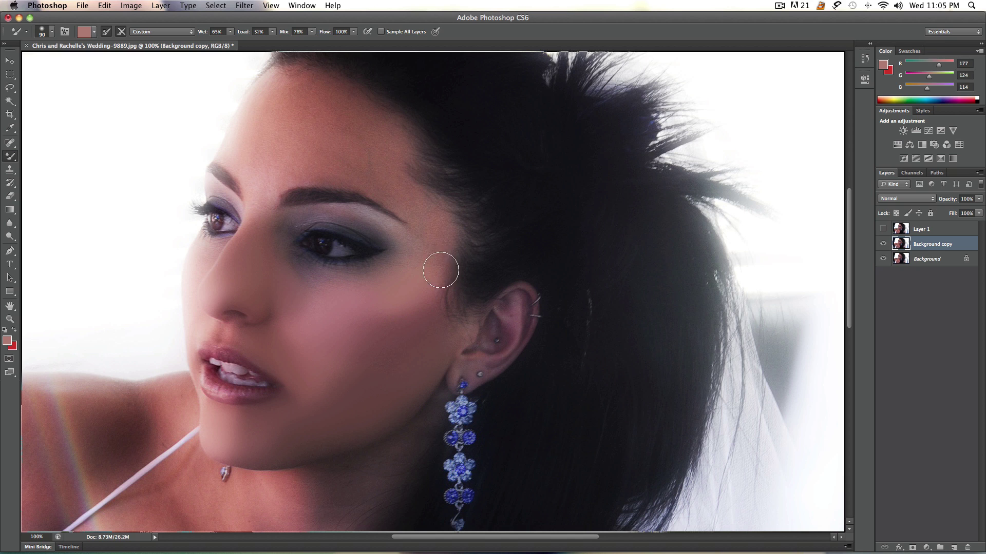
# - Clean the Mixer Brush and blend the cheek skin smooth
pyautogui.click(94, 38)
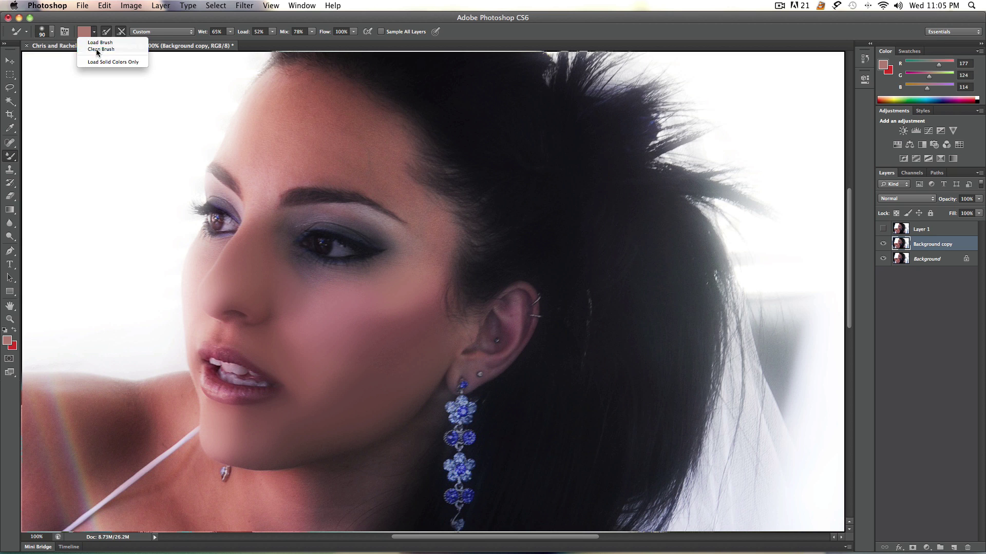
pyautogui.click(94, 50)
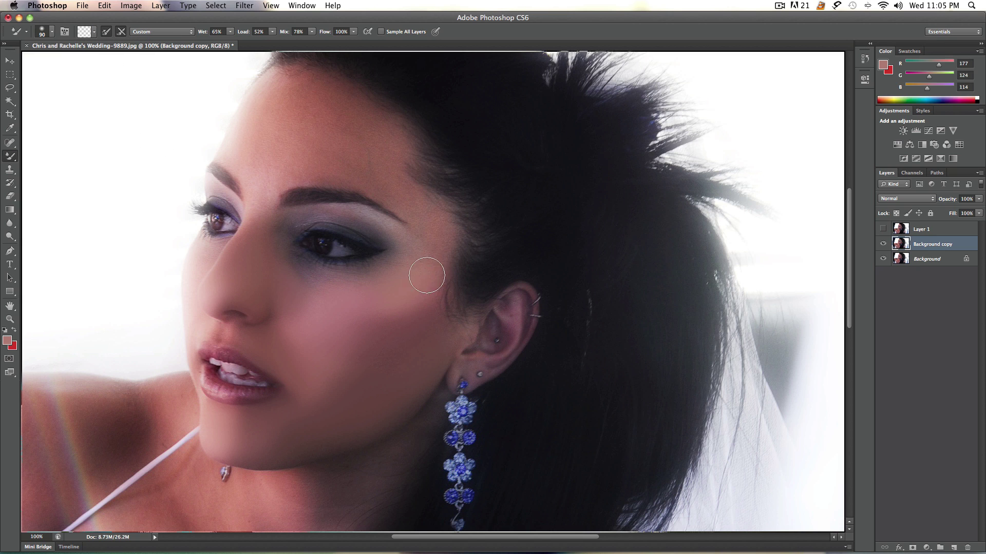
pyautogui.moveTo(412, 293)
pyautogui.mouseDown()
pyautogui.moveTo(409, 291)
pyautogui.moveTo(390, 291)
pyautogui.moveTo(397, 300)
pyautogui.moveTo(427, 293)
pyautogui.moveTo(436, 256)
pyautogui.moveTo(433, 217)
pyautogui.moveTo(405, 204)
pyautogui.moveTo(404, 187)
pyautogui.moveTo(413, 190)
pyautogui.moveTo(395, 183)
pyautogui.moveTo(391, 127)
pyautogui.moveTo(391, 147)
pyautogui.moveTo(342, 165)
pyautogui.moveTo(390, 161)
pyautogui.moveTo(393, 150)
pyautogui.moveTo(400, 155)
pyautogui.moveTo(386, 182)
pyautogui.moveTo(403, 188)
pyautogui.moveTo(374, 169)
pyautogui.moveTo(369, 150)
pyautogui.moveTo(393, 151)
pyautogui.moveTo(380, 129)
pyautogui.moveTo(336, 154)
pyautogui.moveTo(358, 151)
pyautogui.moveTo(347, 106)
pyautogui.moveTo(358, 110)
pyautogui.moveTo(359, 122)
pyautogui.moveTo(373, 119)
pyautogui.moveTo(314, 159)
pyautogui.moveTo(354, 166)
pyautogui.moveTo(395, 144)
pyautogui.moveTo(421, 107)
pyautogui.moveTo(444, 168)
pyautogui.mouseUp()
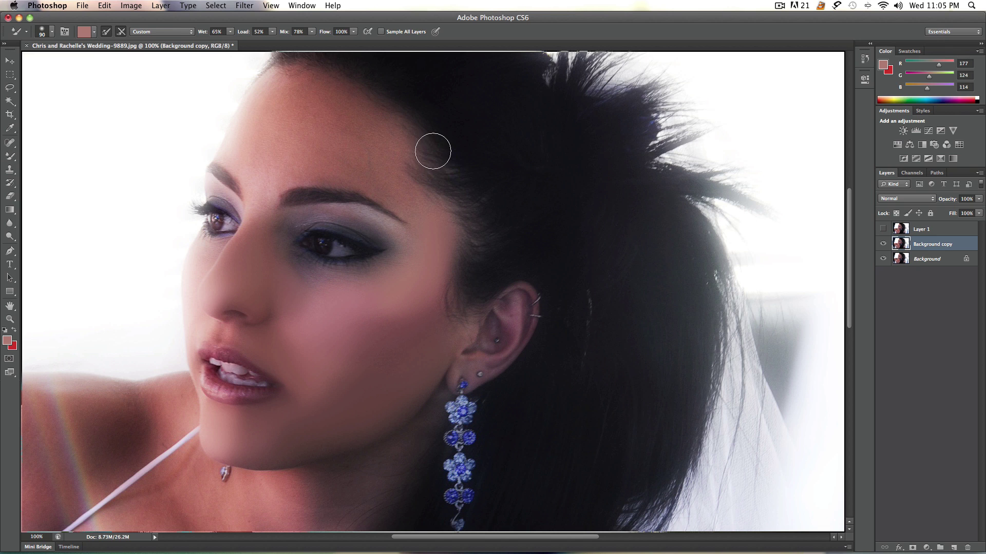
# - Sample forehead skin, smooth the forehead, then pick a pale tone (239, 216, 208)
pyautogui.press('i')
pyautogui.click(385, 173)
pyautogui.press('b')
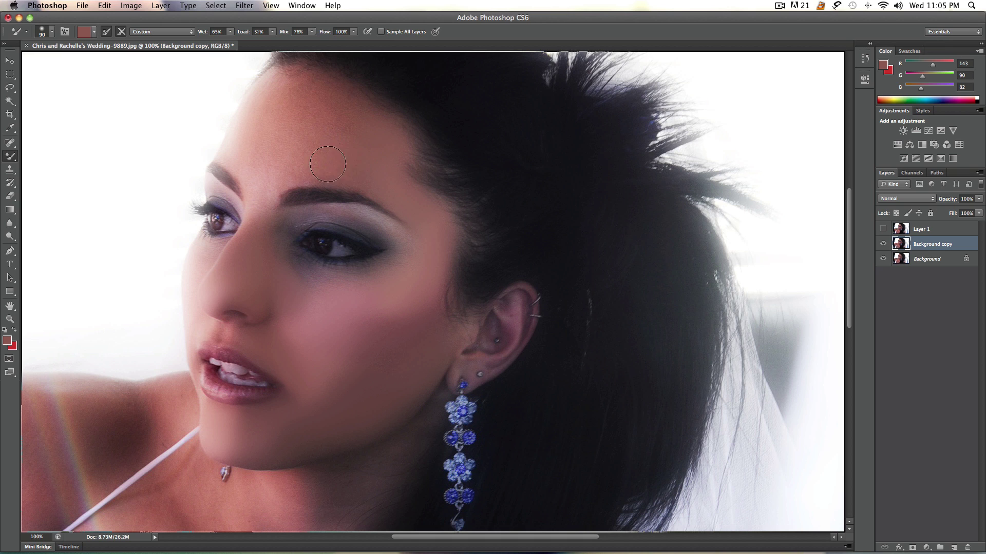
pyautogui.moveTo(313, 160)
pyautogui.mouseDown()
pyautogui.moveTo(346, 106)
pyautogui.moveTo(363, 126)
pyautogui.moveTo(298, 164)
pyautogui.moveTo(316, 158)
pyautogui.moveTo(319, 124)
pyautogui.moveTo(336, 103)
pyautogui.moveTo(334, 162)
pyautogui.moveTo(284, 175)
pyautogui.moveTo(332, 94)
pyautogui.moveTo(378, 121)
pyautogui.moveTo(364, 110)
pyautogui.moveTo(320, 116)
pyautogui.moveTo(304, 81)
pyautogui.moveTo(305, 110)
pyautogui.moveTo(293, 115)
pyautogui.moveTo(345, 119)
pyautogui.moveTo(339, 133)
pyautogui.moveTo(318, 110)
pyautogui.moveTo(345, 113)
pyautogui.moveTo(305, 125)
pyautogui.moveTo(343, 126)
pyautogui.moveTo(339, 109)
pyautogui.moveTo(380, 112)
pyautogui.moveTo(426, 165)
pyautogui.moveTo(379, 180)
pyautogui.moveTo(338, 141)
pyautogui.moveTo(326, 161)
pyautogui.moveTo(343, 170)
pyautogui.moveTo(328, 131)
pyautogui.mouseUp()
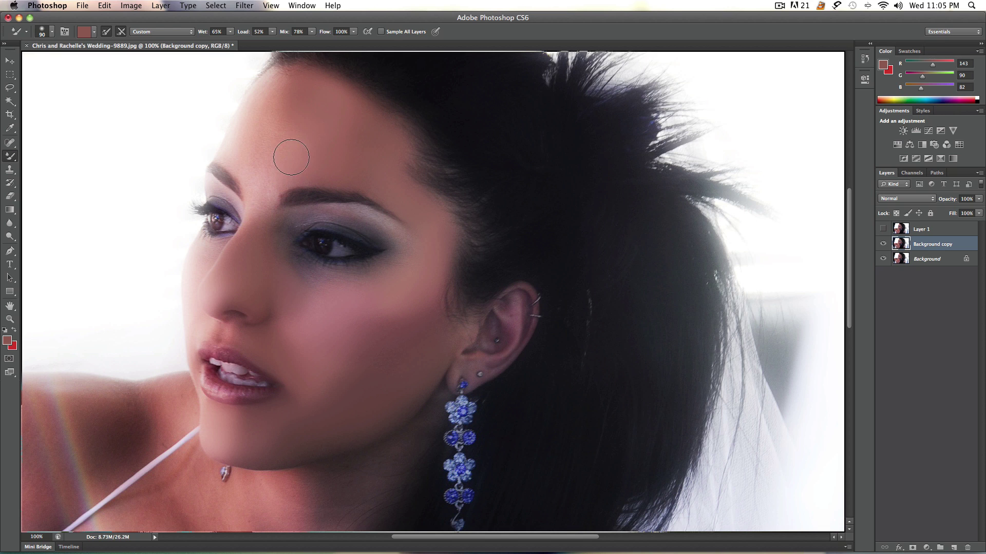
pyautogui.press('i')
pyautogui.click(237, 141)
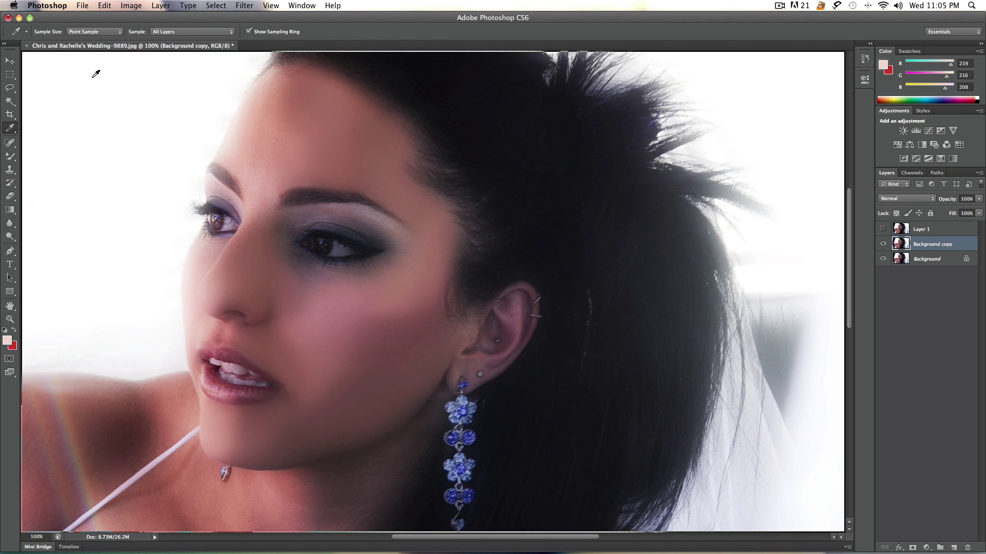
# - With a cleaned Mixer Brush, smooth the forehead and blend over the brow and temple
pyautogui.press('b')
pyautogui.click(94, 32)
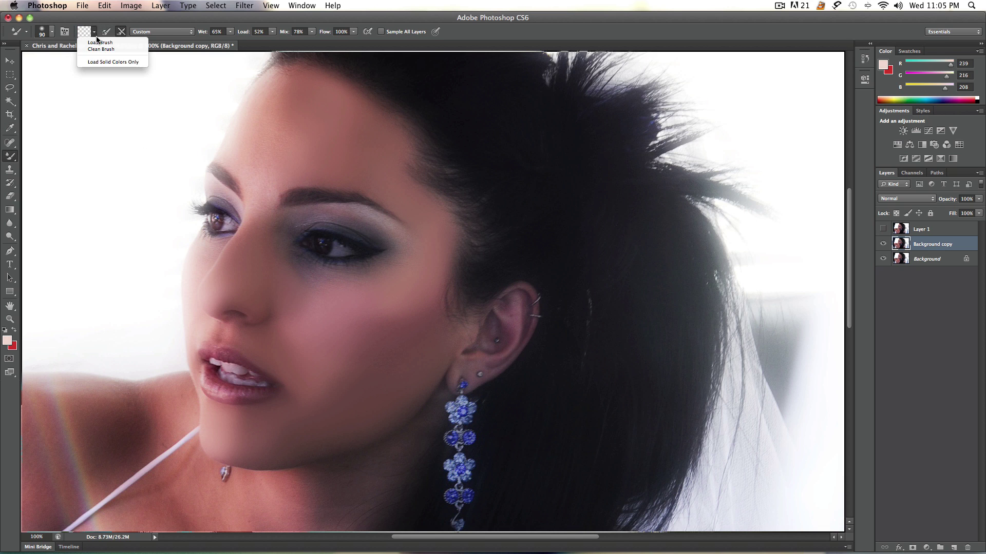
pyautogui.click(113, 61)
pyautogui.moveTo(263, 148)
pyautogui.mouseDown()
pyautogui.moveTo(259, 113)
pyautogui.moveTo(279, 87)
pyautogui.moveTo(255, 176)
pyautogui.moveTo(264, 181)
pyautogui.moveTo(281, 151)
pyautogui.moveTo(278, 125)
pyautogui.moveTo(261, 188)
pyautogui.moveTo(251, 187)
pyautogui.moveTo(262, 200)
pyautogui.moveTo(283, 147)
pyautogui.moveTo(281, 161)
pyautogui.moveTo(280, 108)
pyautogui.moveTo(290, 91)
pyautogui.moveTo(315, 83)
pyautogui.moveTo(311, 123)
pyautogui.moveTo(286, 125)
pyautogui.moveTo(285, 113)
pyautogui.moveTo(297, 103)
pyautogui.moveTo(315, 131)
pyautogui.moveTo(260, 121)
pyautogui.moveTo(226, 155)
pyautogui.moveTo(259, 100)
pyautogui.moveTo(259, 114)
pyautogui.moveTo(240, 125)
pyautogui.moveTo(269, 142)
pyautogui.moveTo(286, 240)
pyautogui.moveTo(274, 216)
pyautogui.moveTo(251, 217)
pyautogui.moveTo(247, 233)
pyautogui.moveTo(266, 210)
pyautogui.moveTo(257, 239)
pyautogui.mouseUp()
pyautogui.moveTo(368, 221)
pyautogui.mouseDown()
pyautogui.moveTo(396, 280)
pyautogui.moveTo(318, 195)
pyautogui.moveTo(335, 158)
pyautogui.moveTo(410, 222)
pyautogui.moveTo(409, 183)
pyautogui.moveTo(442, 199)
pyautogui.mouseUp()
# - Shrink the brush to 50 and resample brow and cheek tones (180, 118, 120) around the eye
pyautogui.press('i')
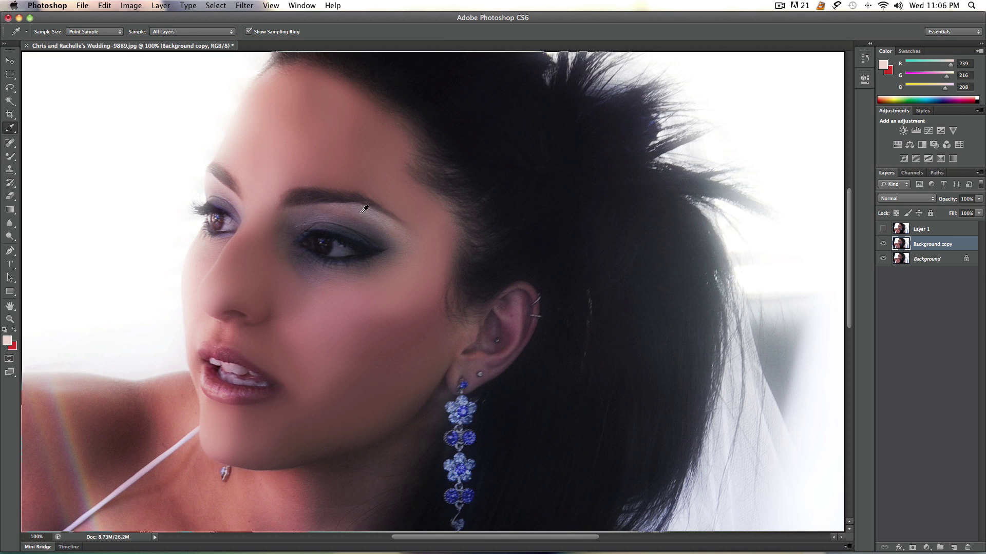
pyautogui.click(362, 207)
pyautogui.press('b')
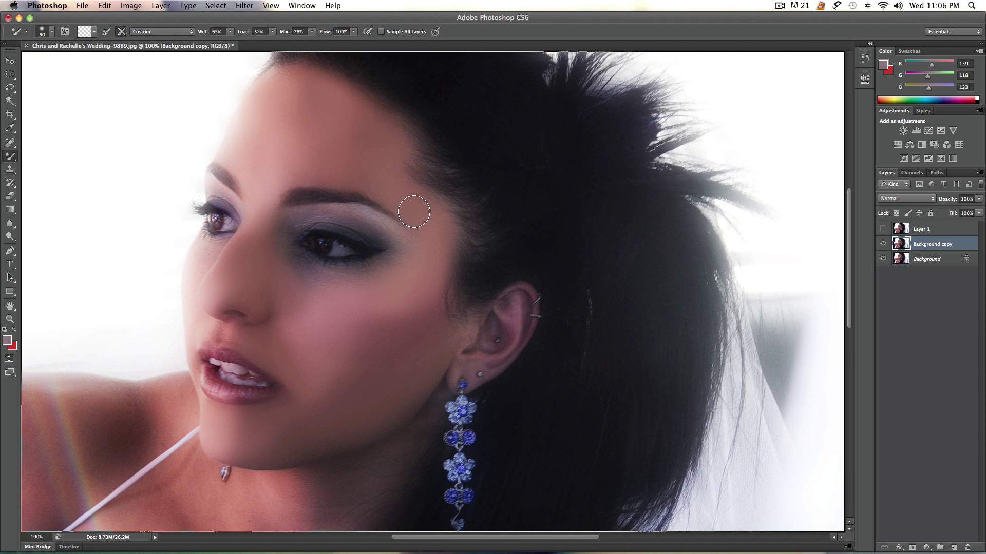
pyautogui.press('[')
pyautogui.press('[')
pyautogui.press('[')
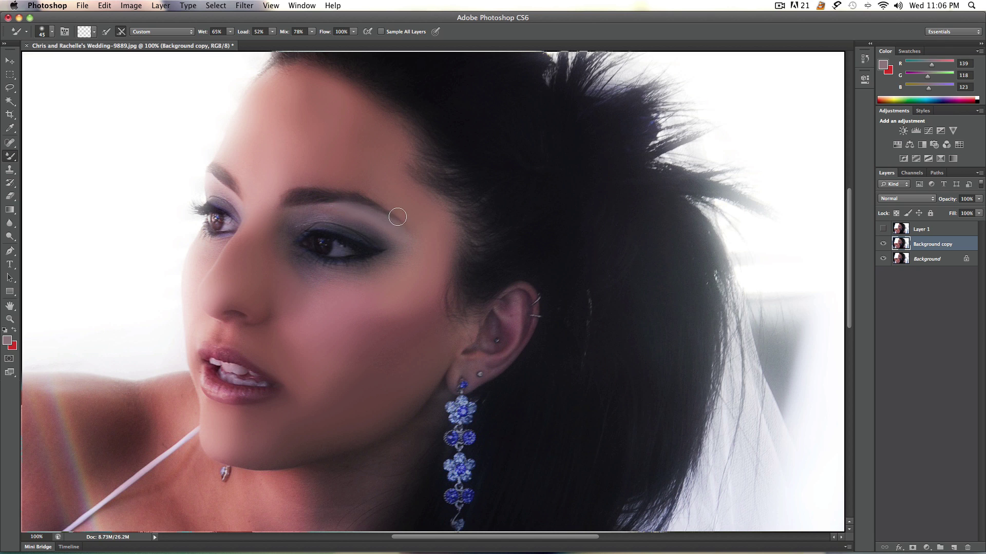
pyautogui.press('i')
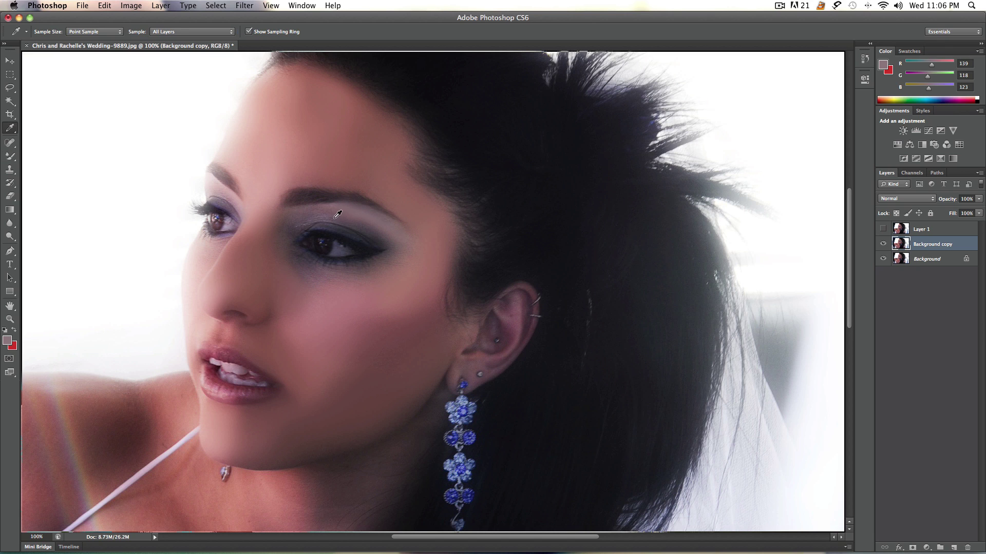
pyautogui.click(309, 216)
pyautogui.press('b')
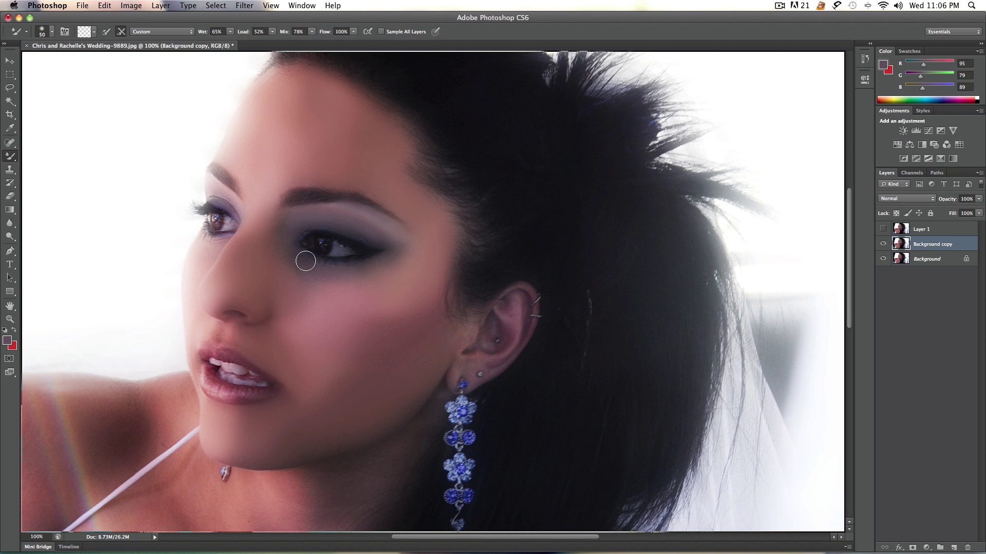
pyautogui.press('i')
pyautogui.click(343, 307)
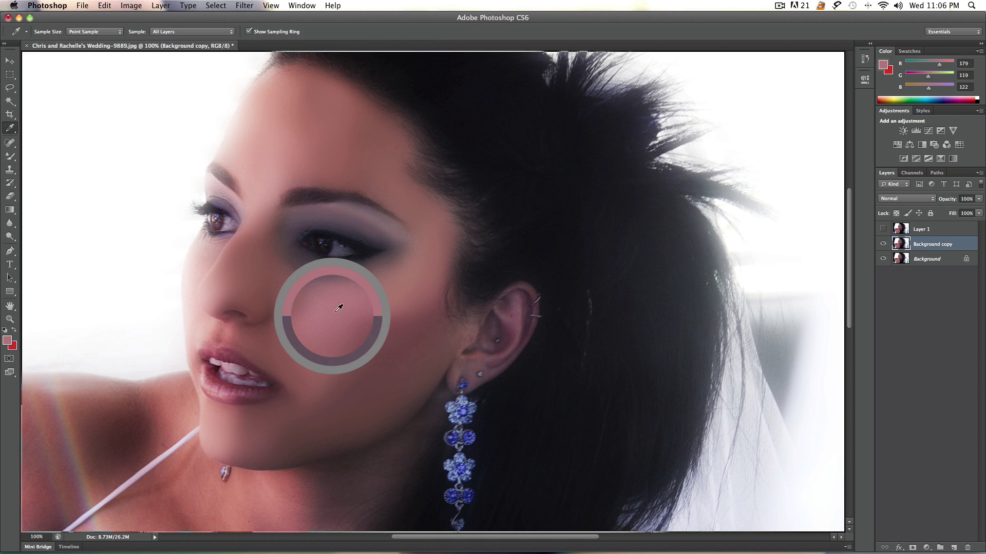
pyautogui.press('b')
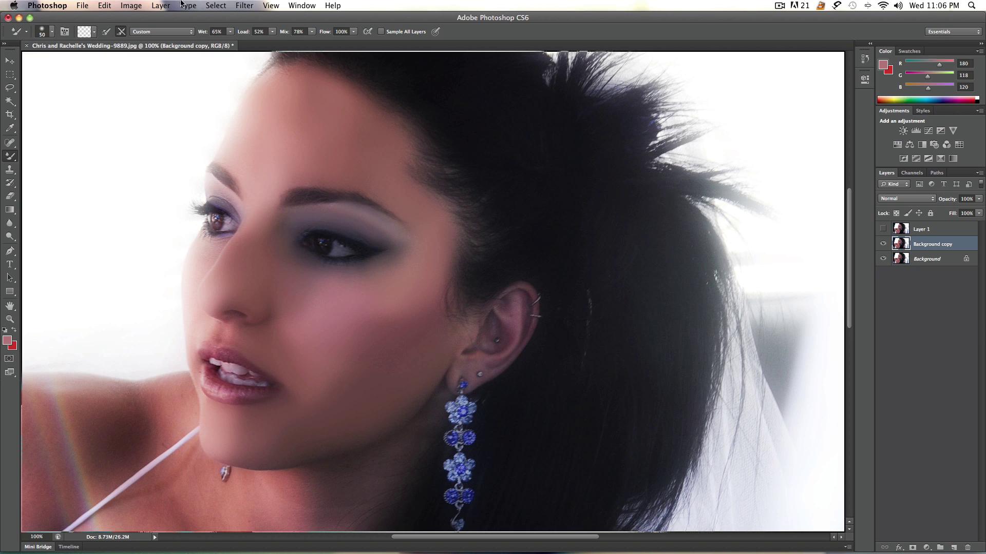
# - Inspect the smoothed face at 100% and set the Background copy layer's opacity to 66%
pyautogui.press('super+equal')
pyautogui.press('super+0')
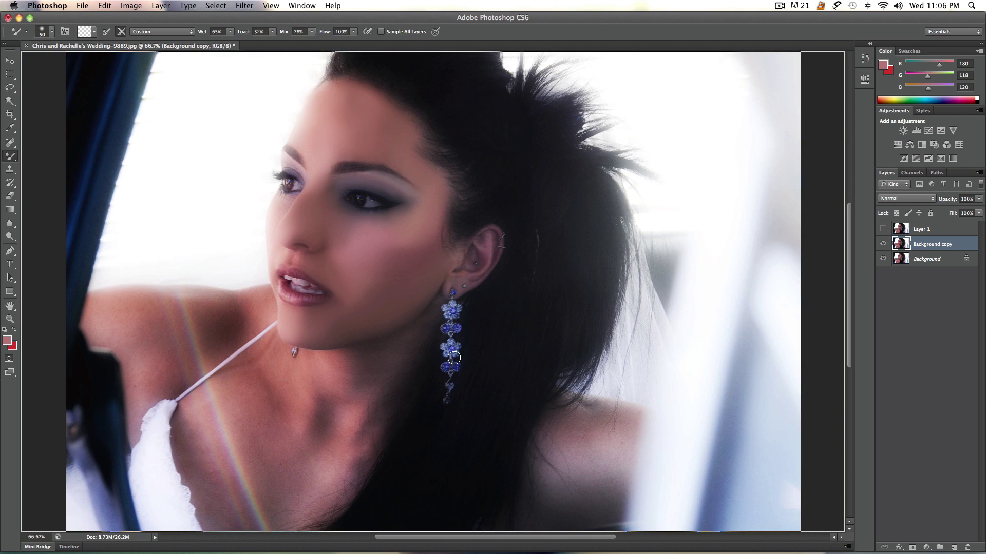
pyautogui.press('super+equal')
pyautogui.scroll(5, 441, 311)
pyautogui.scroll(-3, 442, 317)
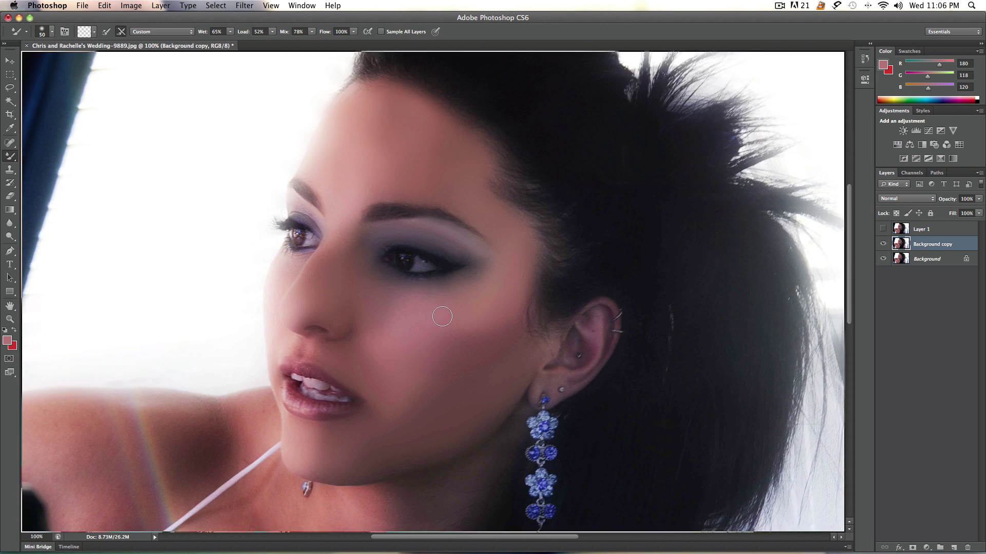
pyautogui.hscroll(10, 442, 317)
pyautogui.hscroll(-10, 442, 317)
pyautogui.scroll(-2, 442, 317)
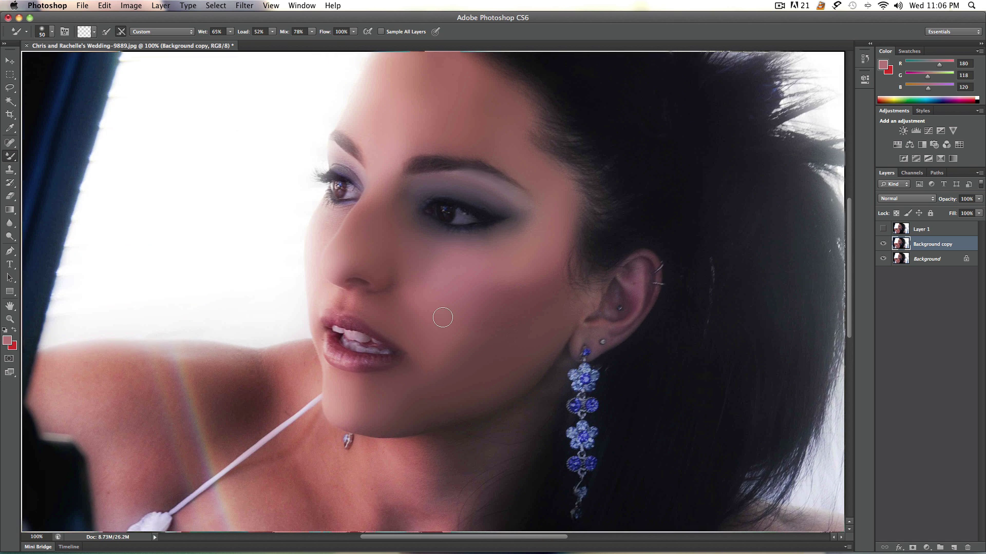
pyautogui.click(979, 200)
pyautogui.click(966, 209)
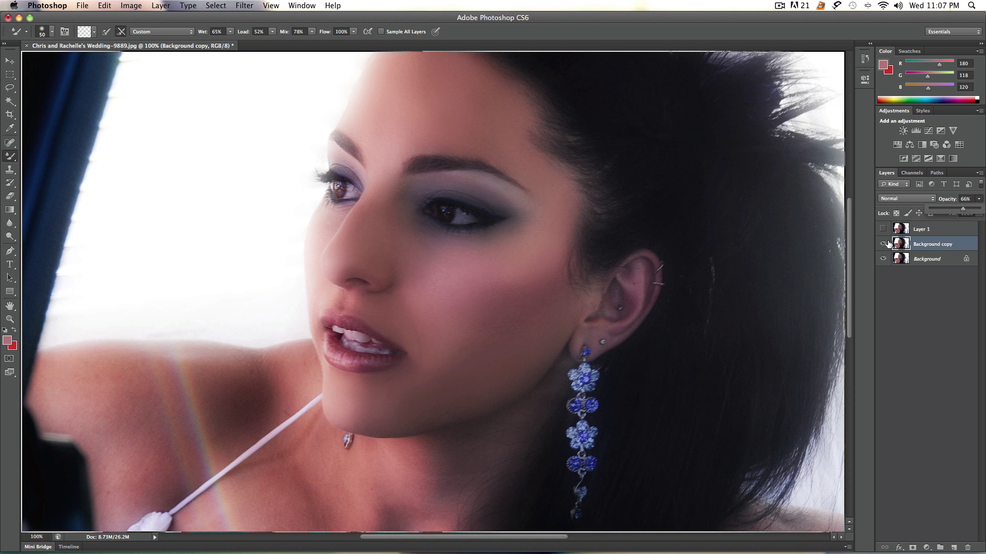
pyautogui.press('super+minus')
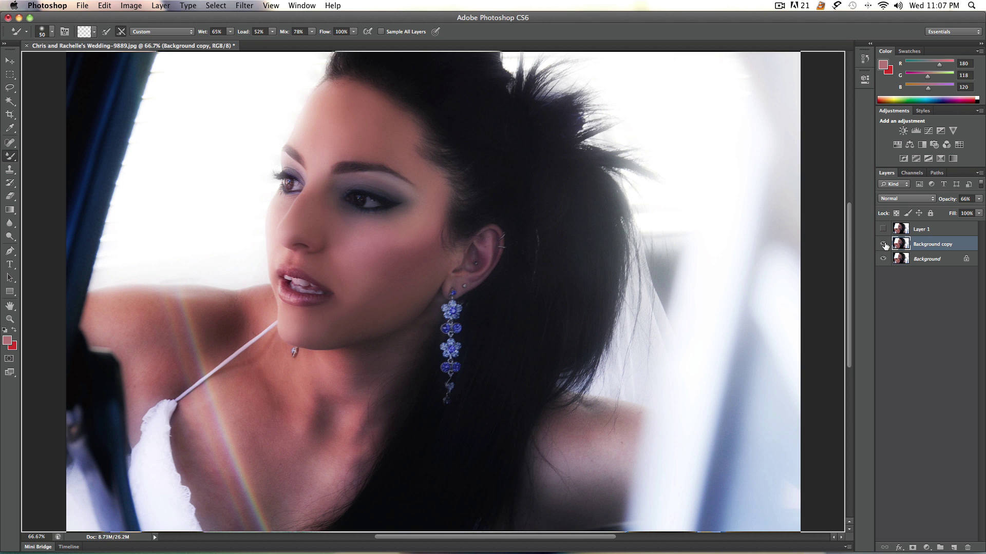
pyautogui.press('super+plus')
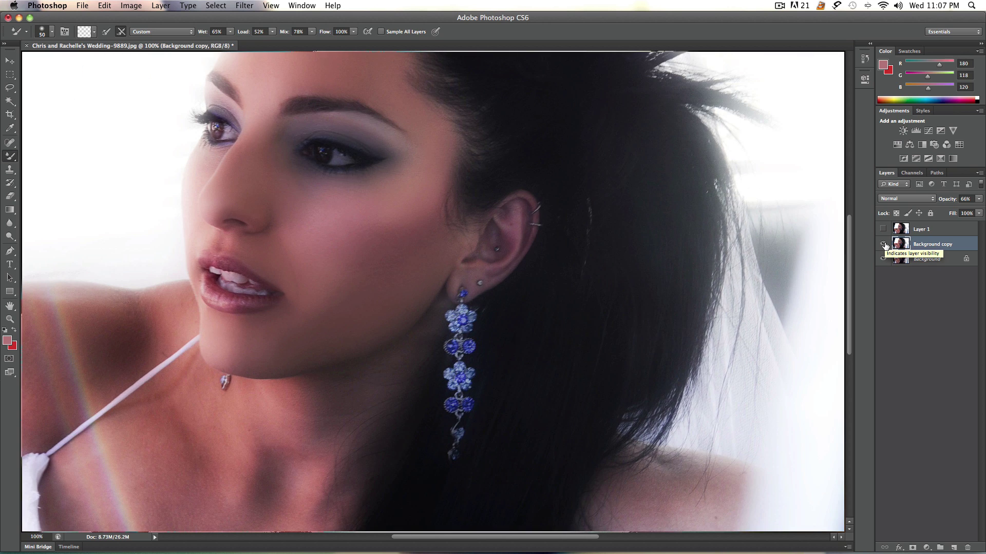
pyautogui.scroll(3, 524, 369)
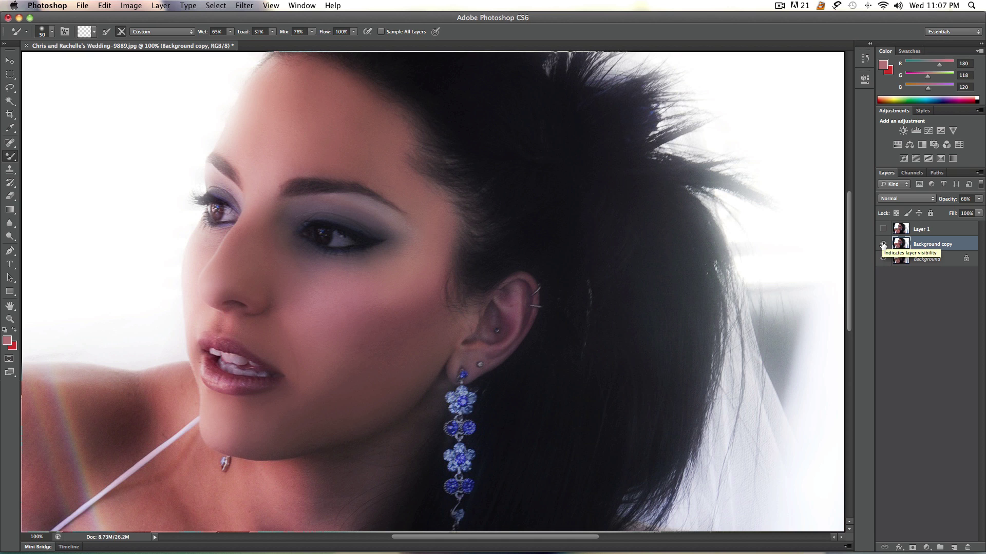
pyautogui.click(882, 245)
pyautogui.click(883, 245)
pyautogui.click(883, 245)
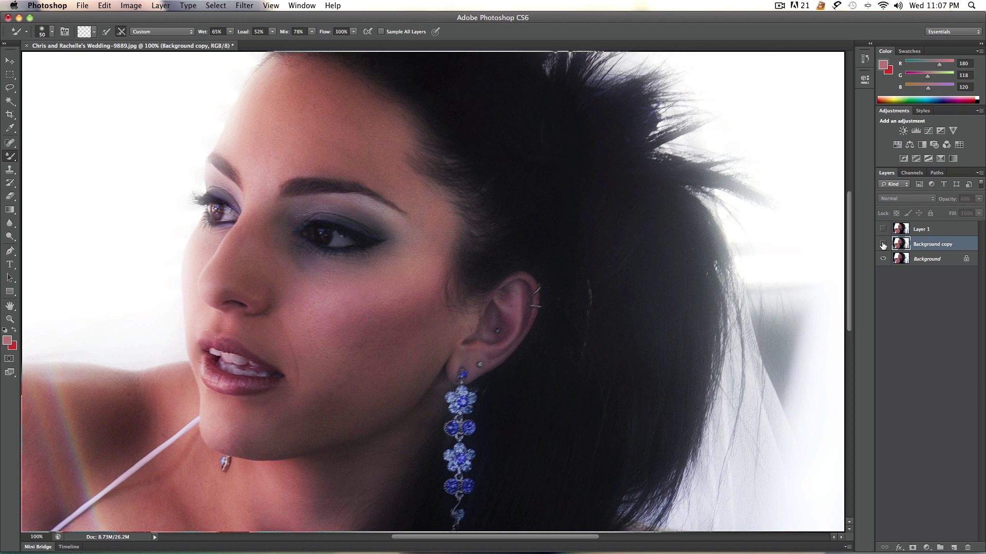
pyautogui.click(883, 245)
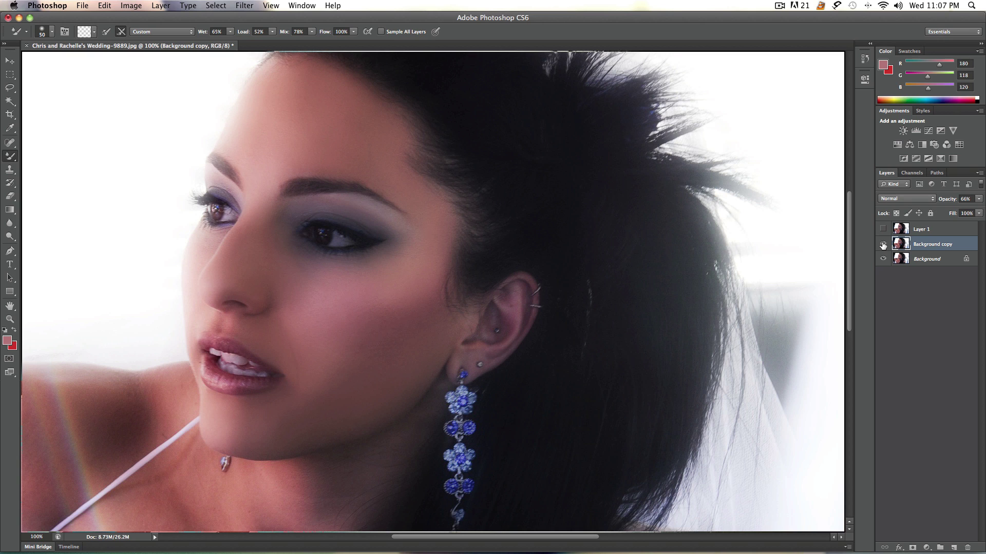